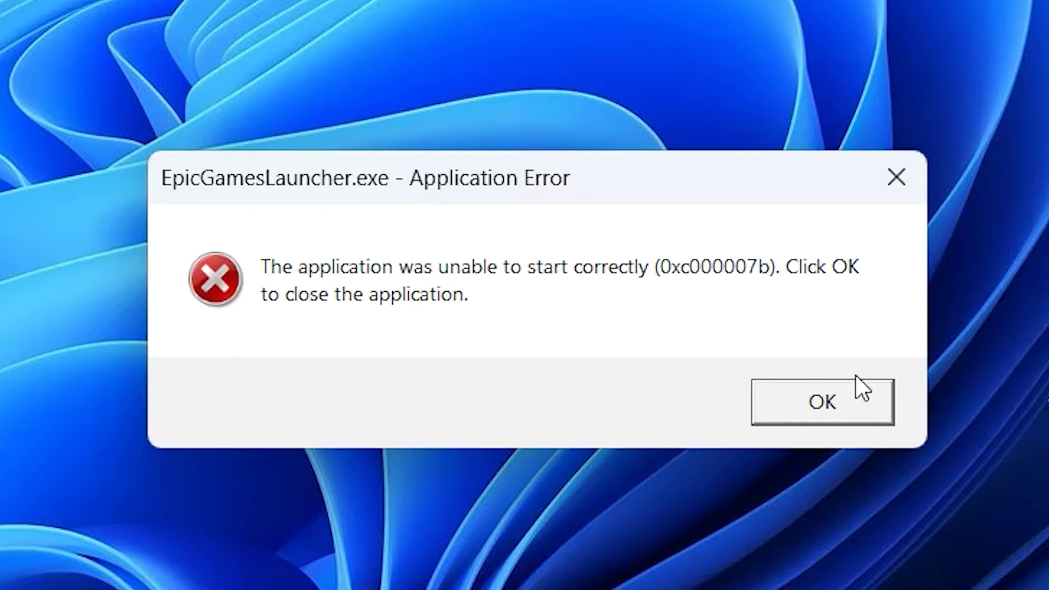
- Close the EpicGamesLauncher.exe Application Error box with OK
click(852, 404)
- Search Start for 'cmd' and launch Command Prompt as administrator
click(297, 574)
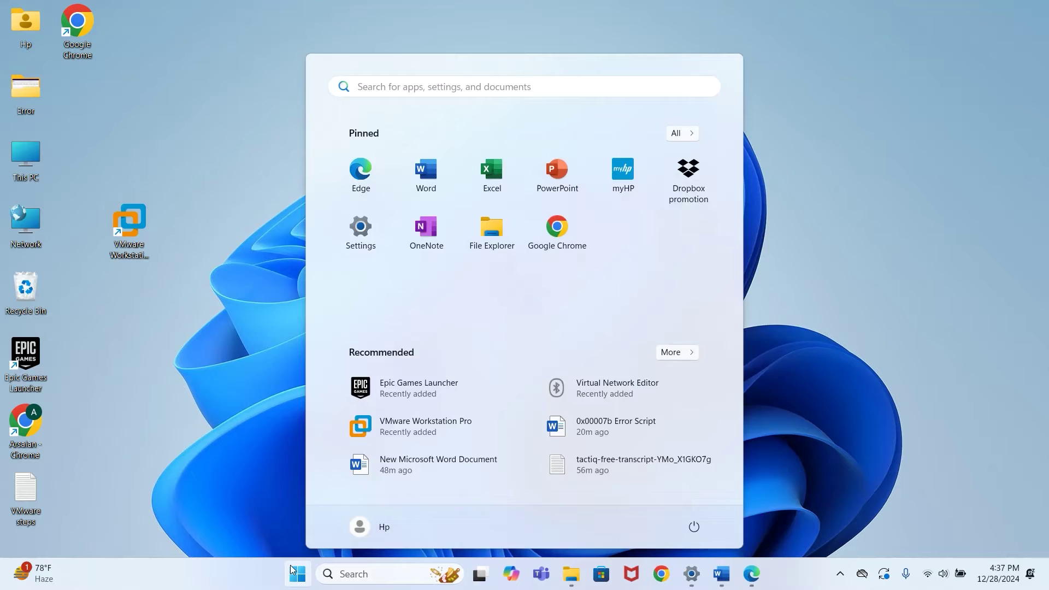
text(s)
key(BackSpace)
text(cmd)
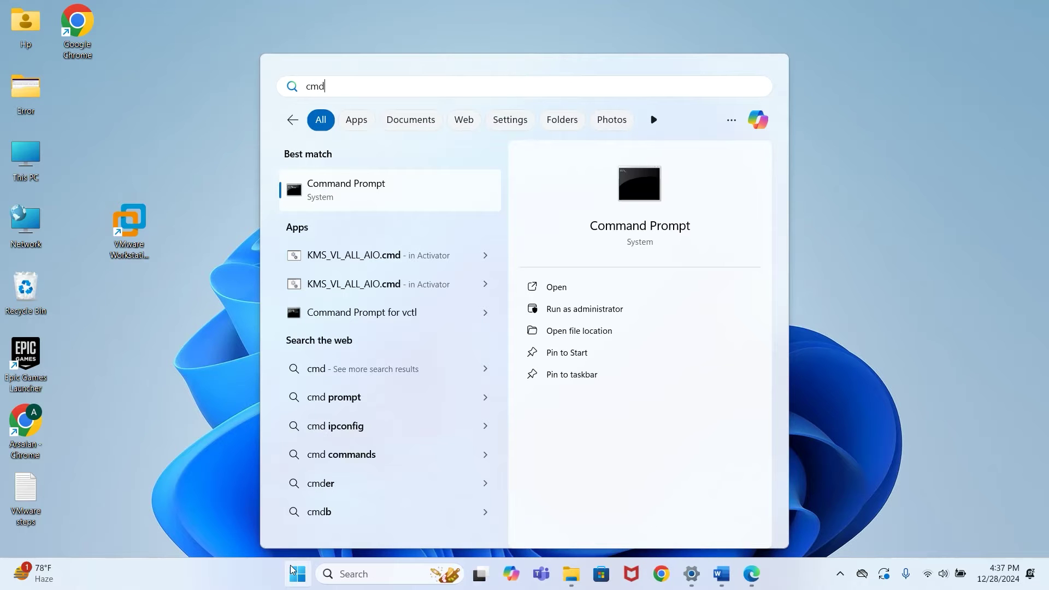
right_click(376, 199)
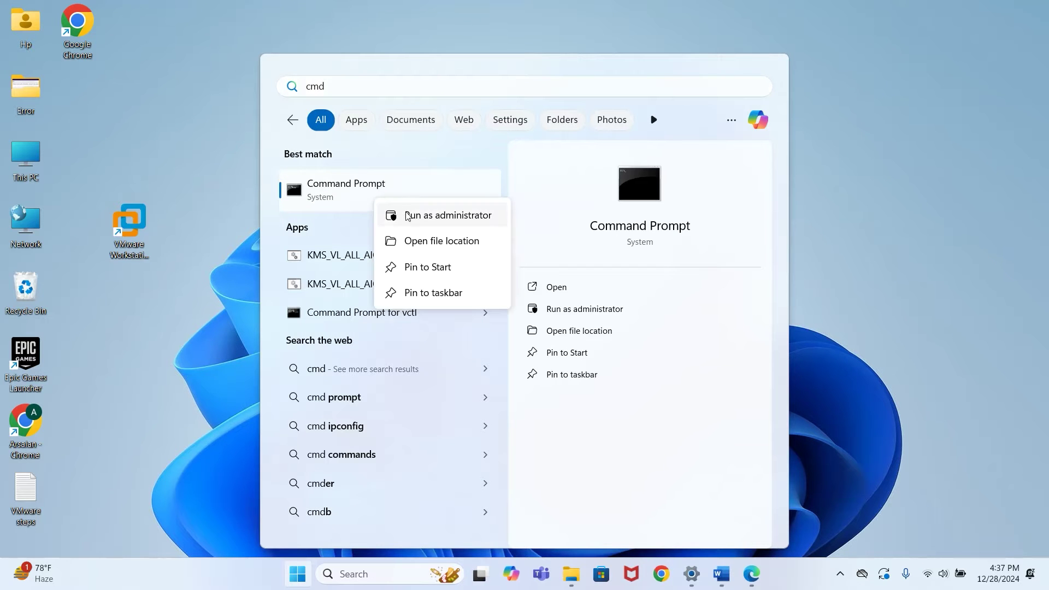
click(440, 218)
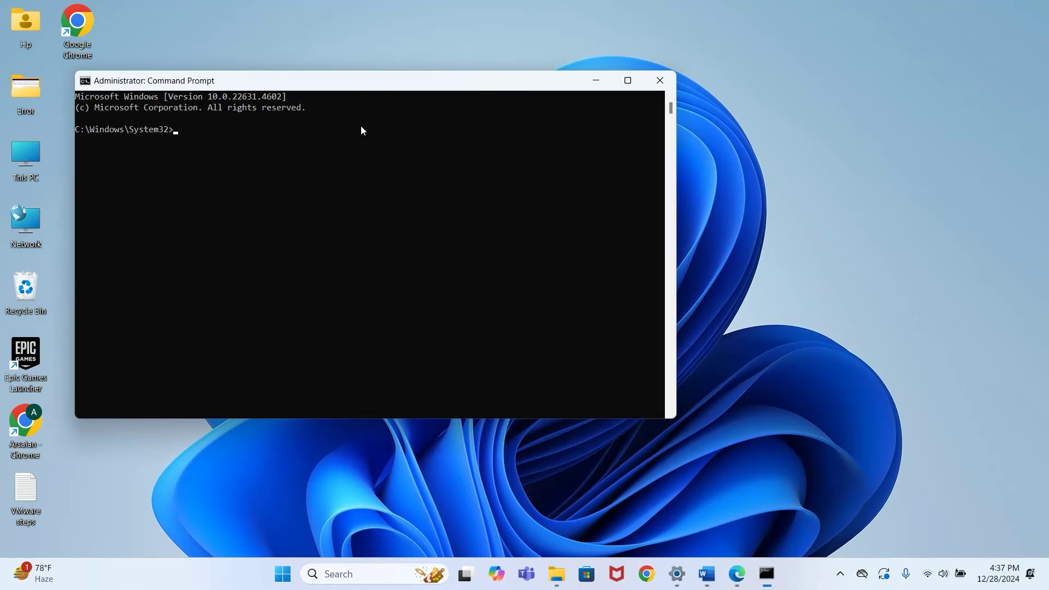
- Run 'sfc /scannow' in the administrator Command Prompt
drag(359, 96, 450, 81)
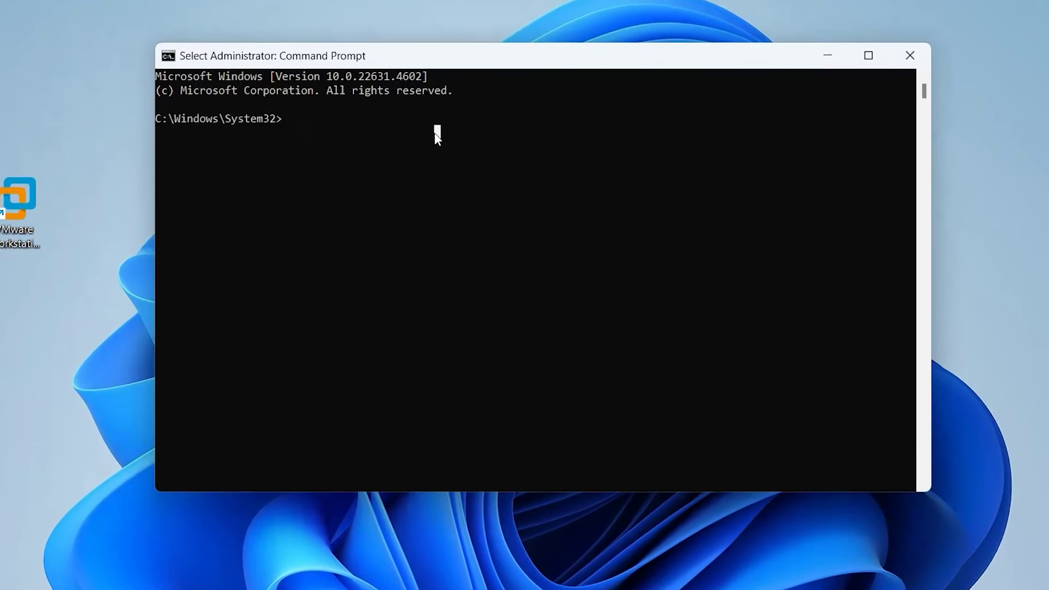
text(s)
text(fc /s)
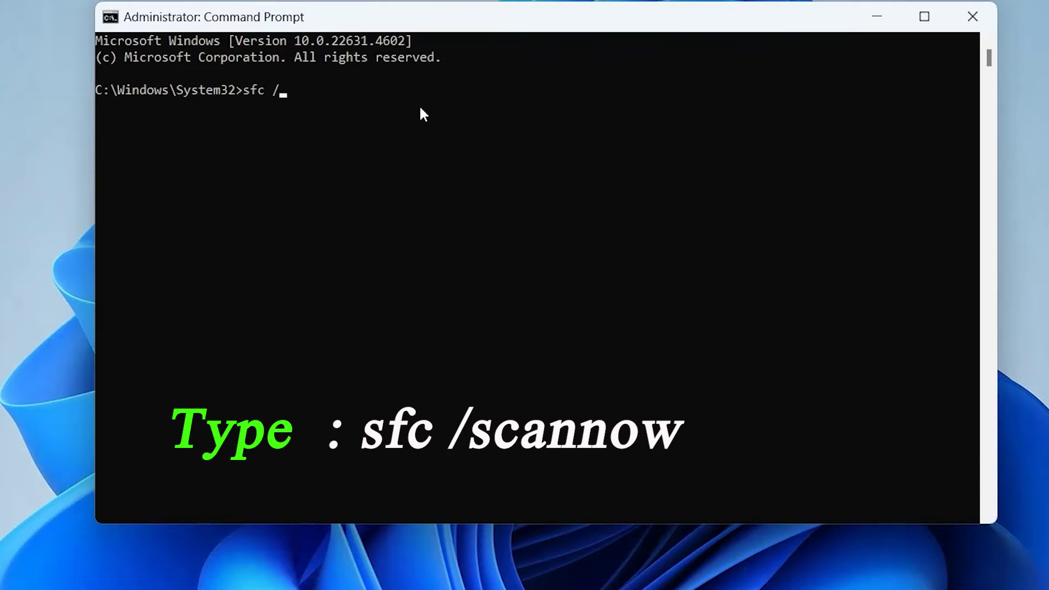
text(cann)
text(ow)
key(Return)
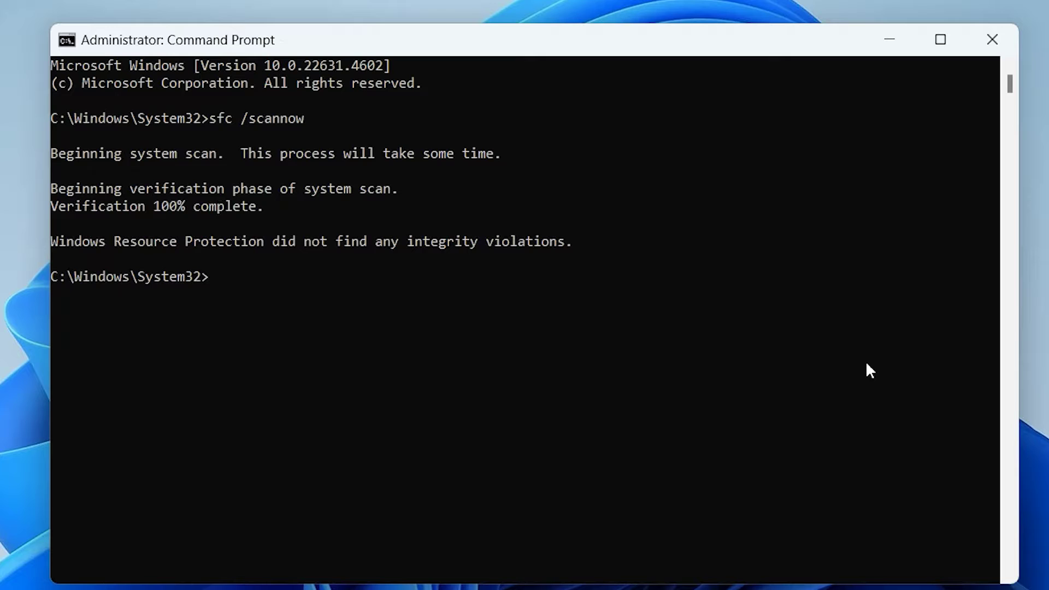
- Close Command Prompt and select the techpowerup.com runtime link in the DLL Error document
click(992, 39)
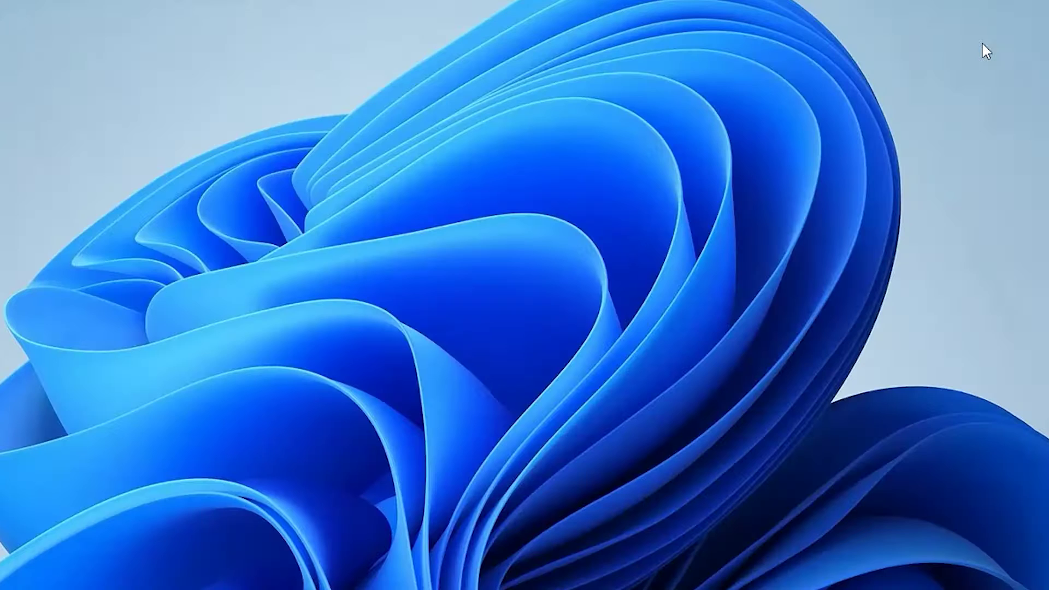
double_click(34, 350)
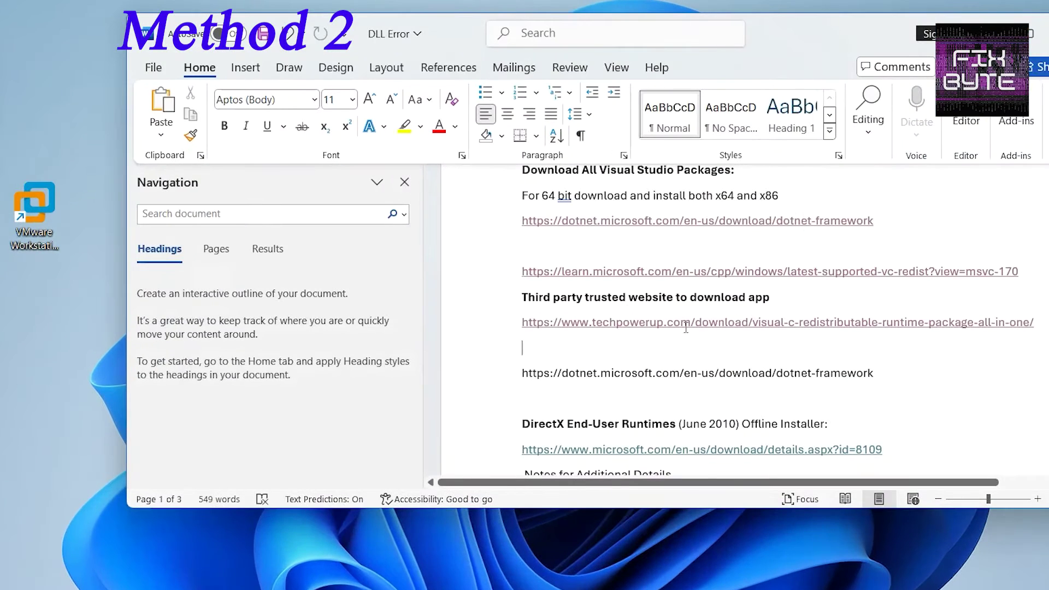
drag(1044, 326, 457, 325)
key(ctrl+c)
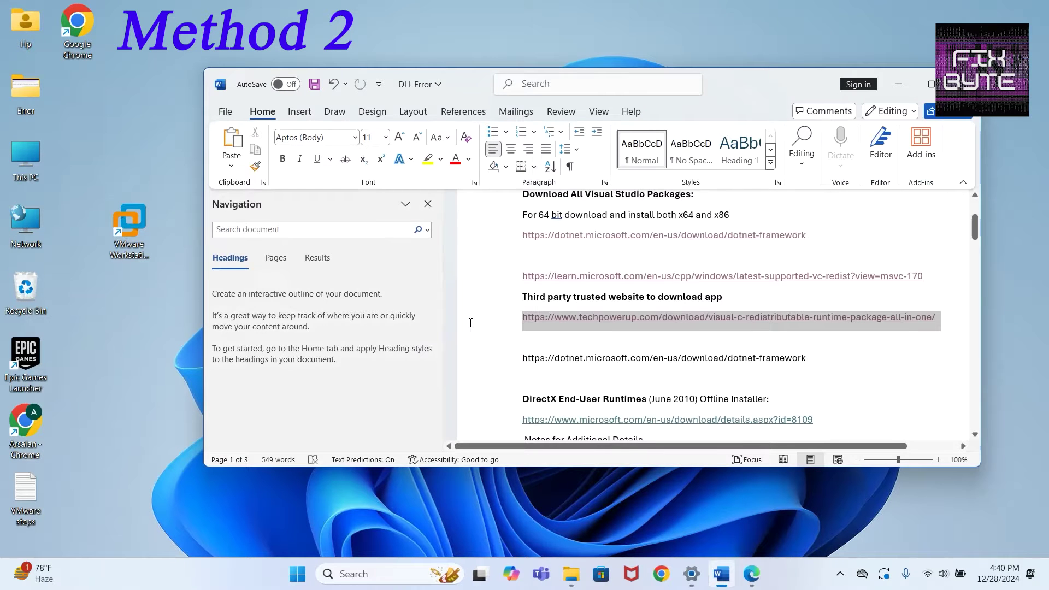
- Load the pasted TechPowerUp link in Chrome and download the Visual C++ runtimes zip
click(663, 573)
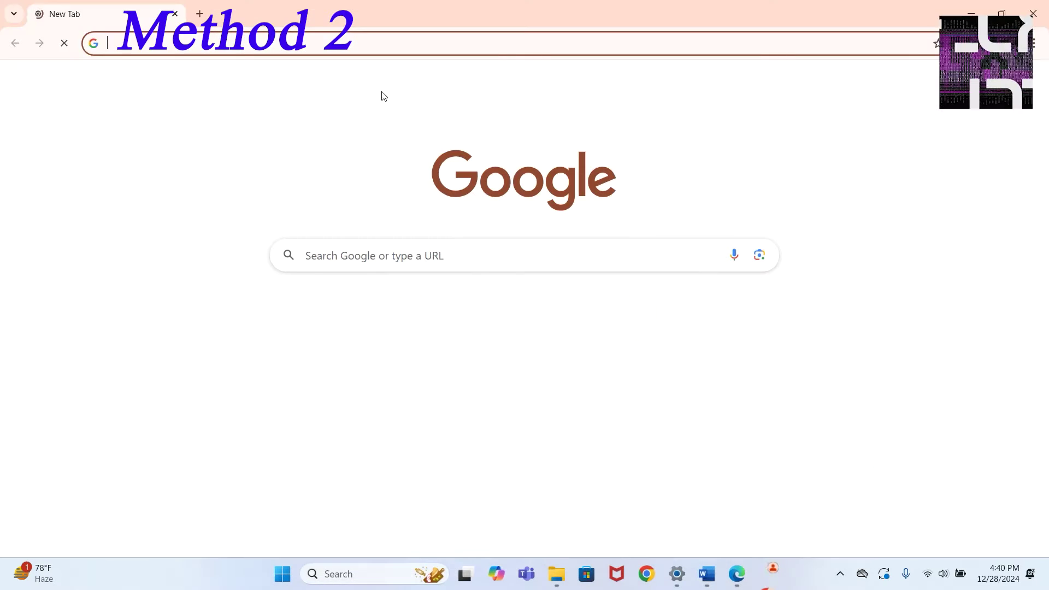
key(ctrl+v)
key(Return)
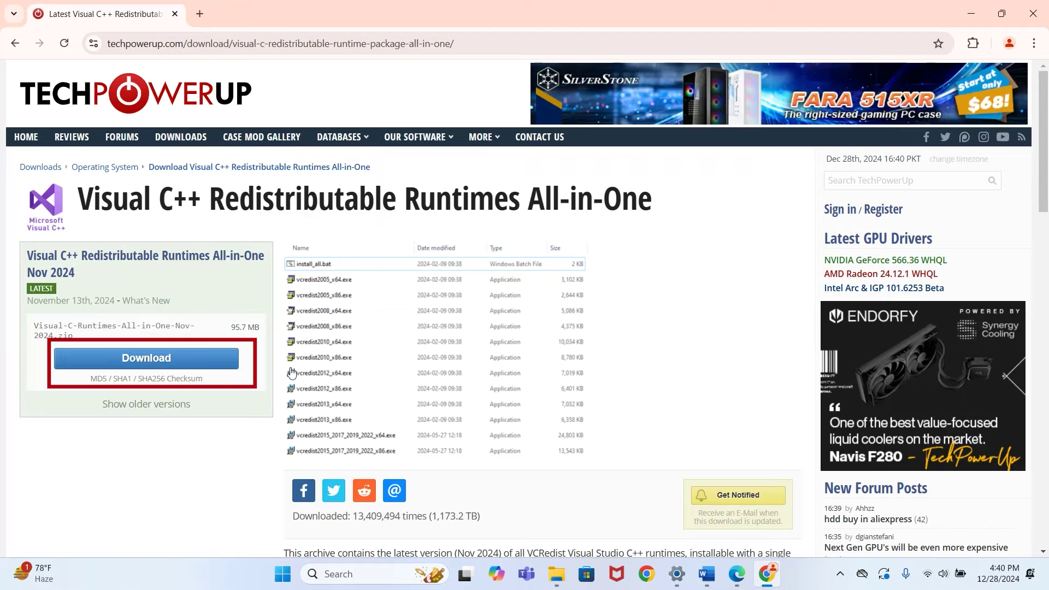
click(164, 361)
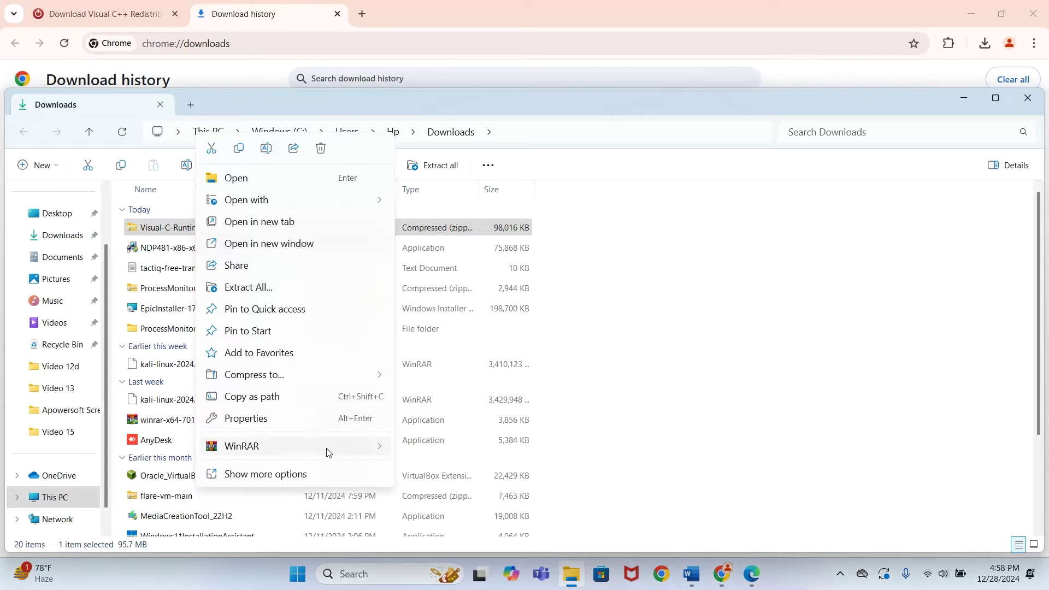
- Extract the Visual C++ runtimes zip with WinRAR and run install_all as administrator
mouse_move(328, 447)
click(453, 491)
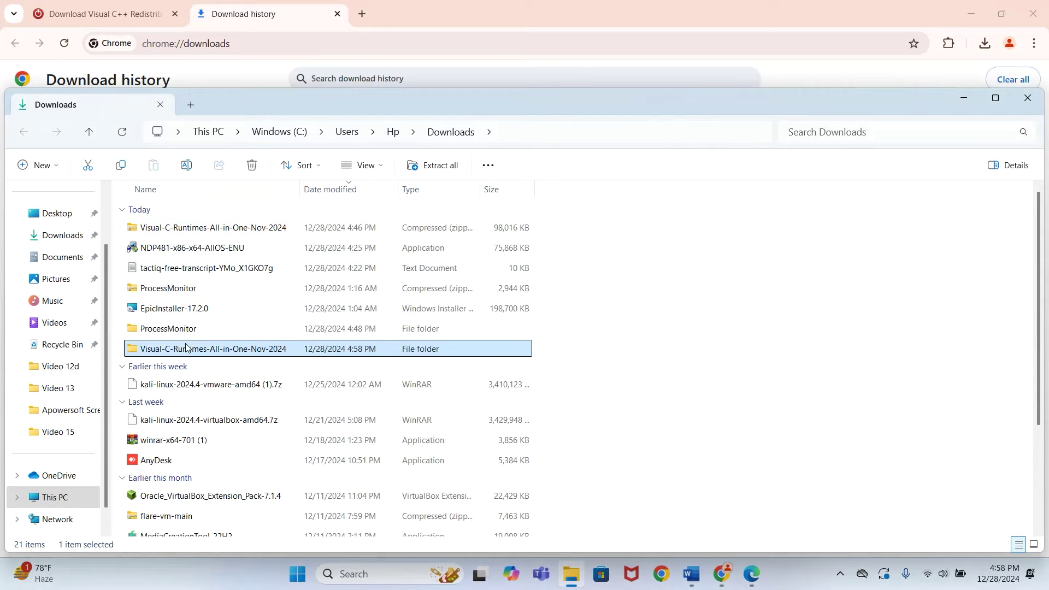
double_click(191, 349)
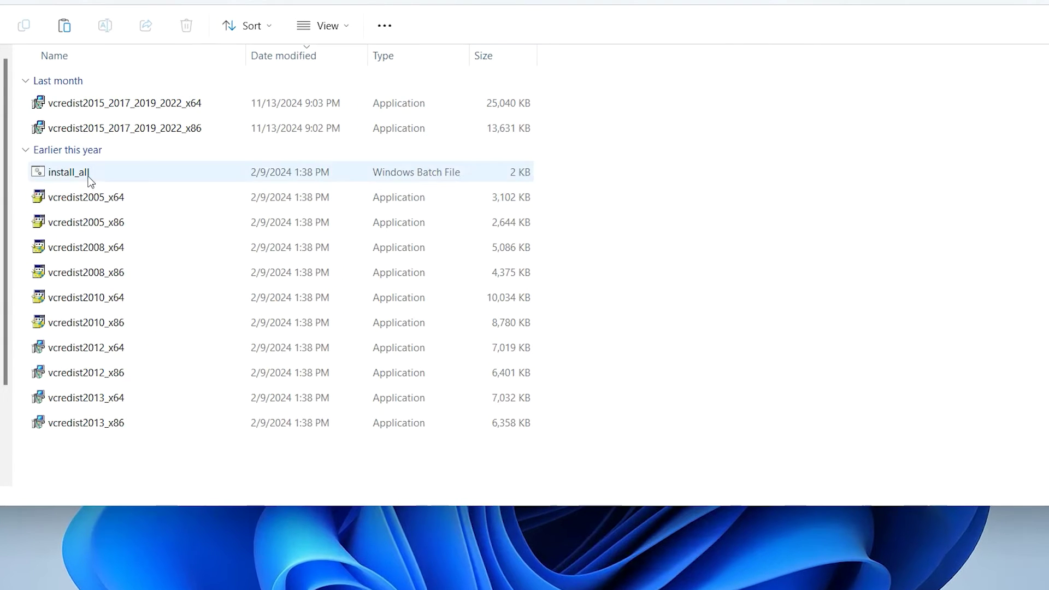
click(88, 177)
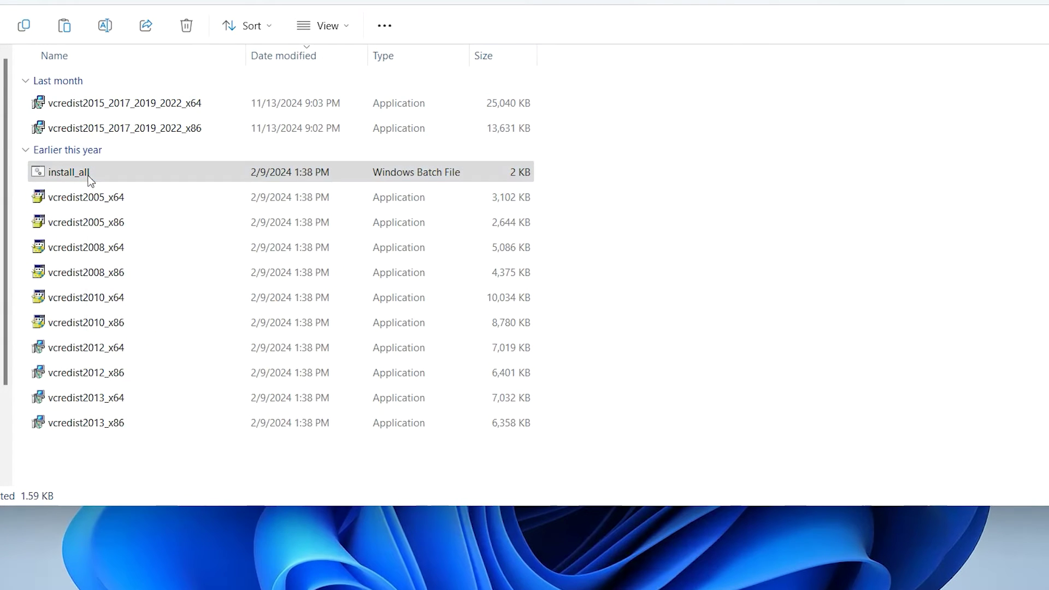
right_click(89, 176)
click(203, 493)
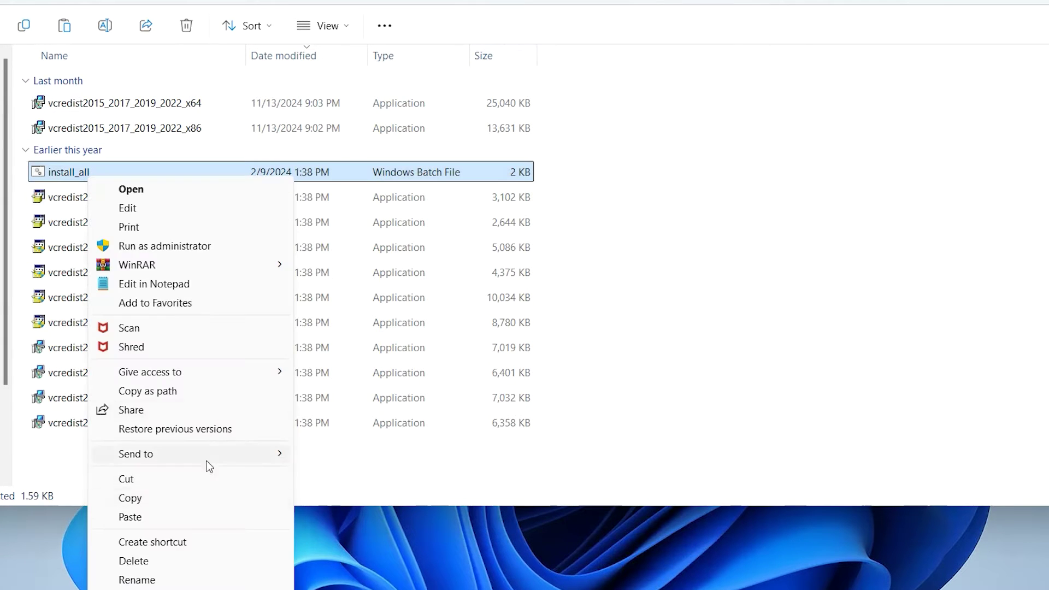
click(156, 244)
click(474, 415)
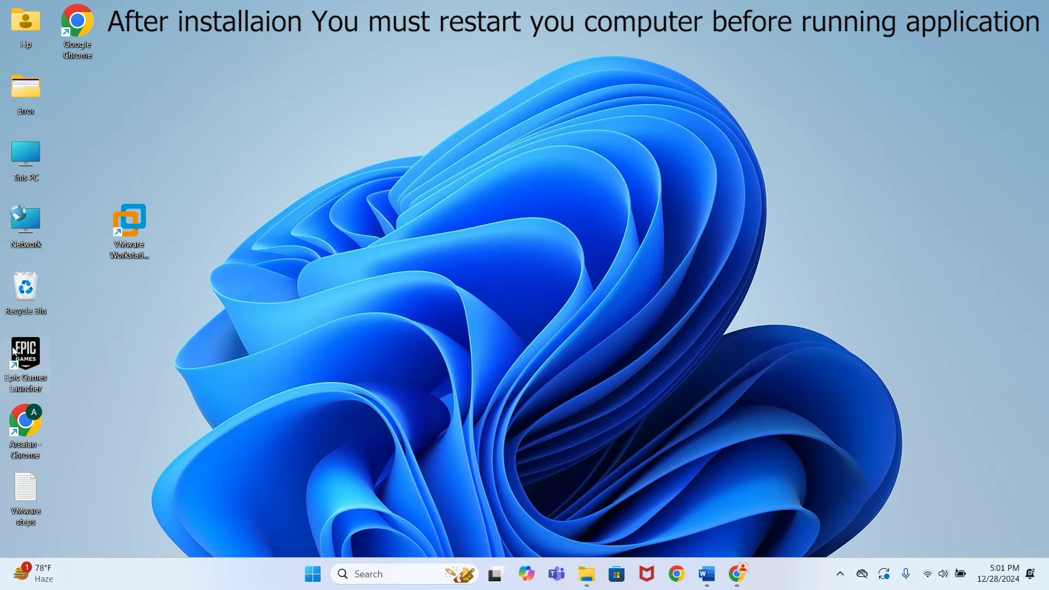
- Relaunch Epic Games Launcher from the desktop and dismiss the repeated 0xc000007b error
double_click(26, 358)
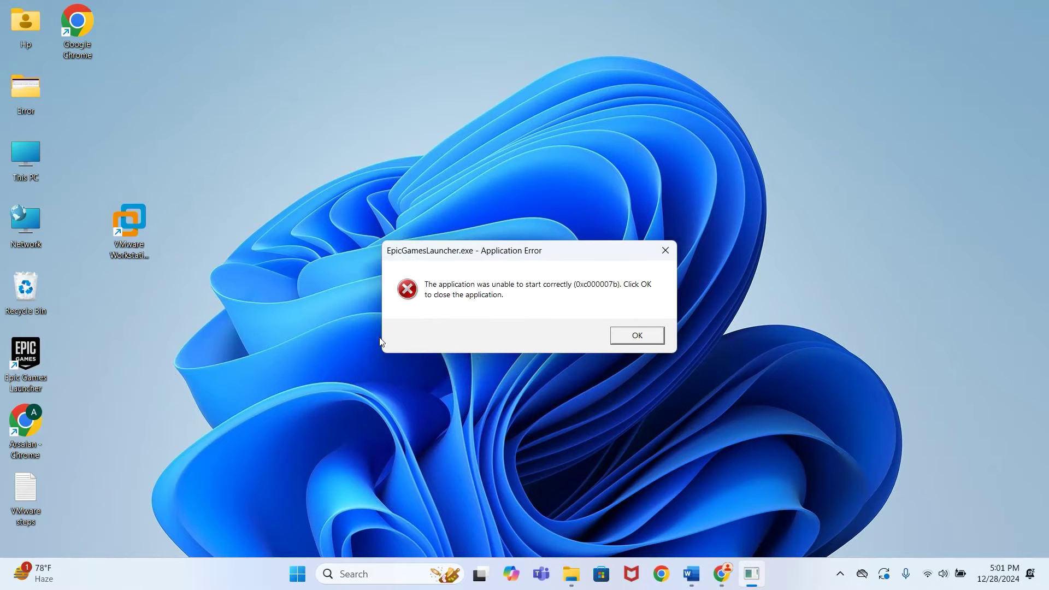
click(634, 336)
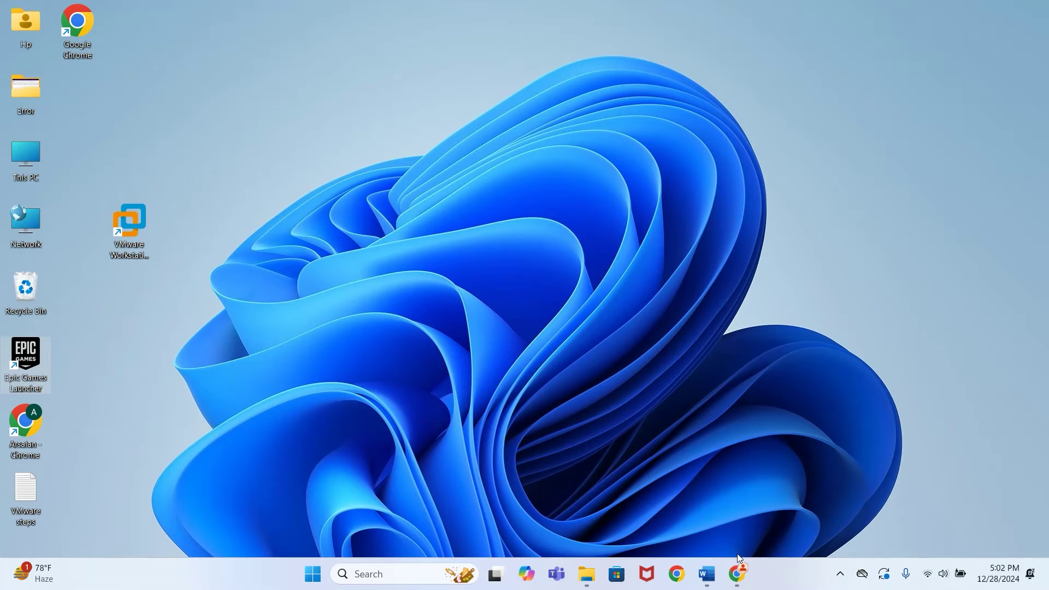
- Google 'process monitor' in Chrome and open the Process Monitor v4.01 Sysinternals page
click(692, 575)
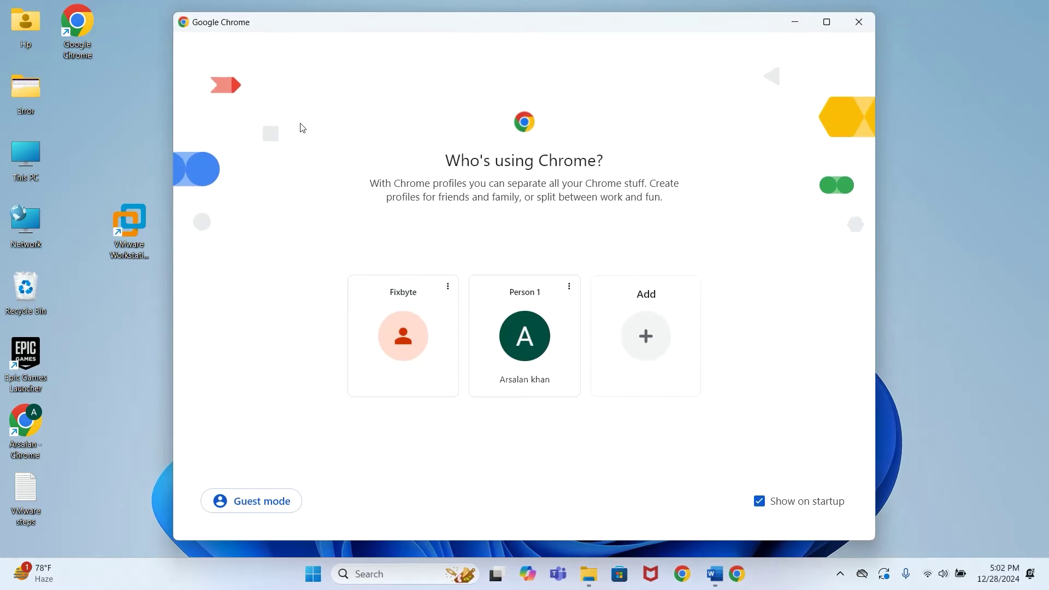
click(407, 331)
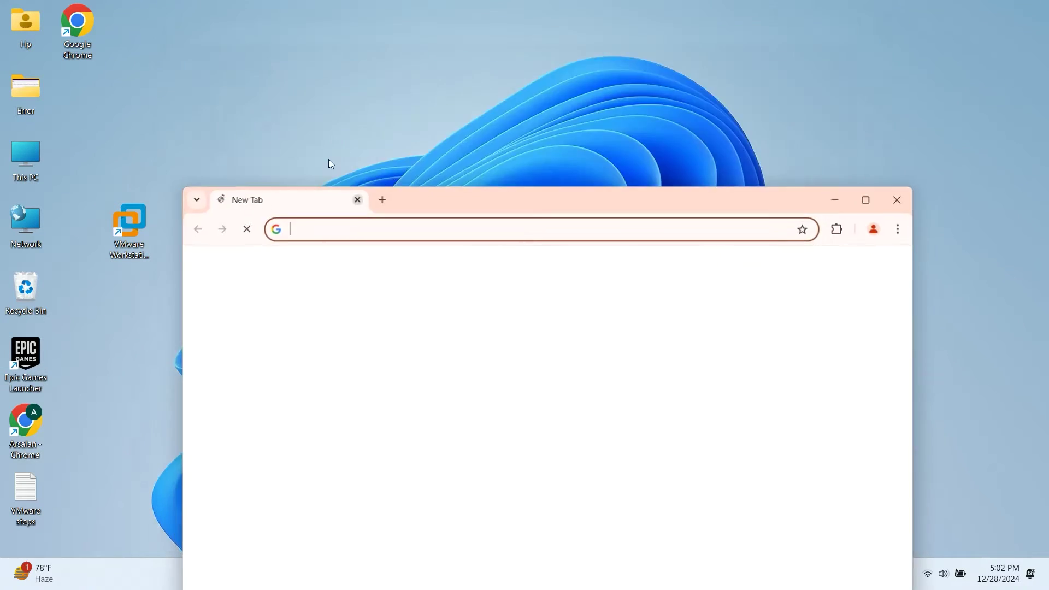
double_click(464, 214)
click(238, 43)
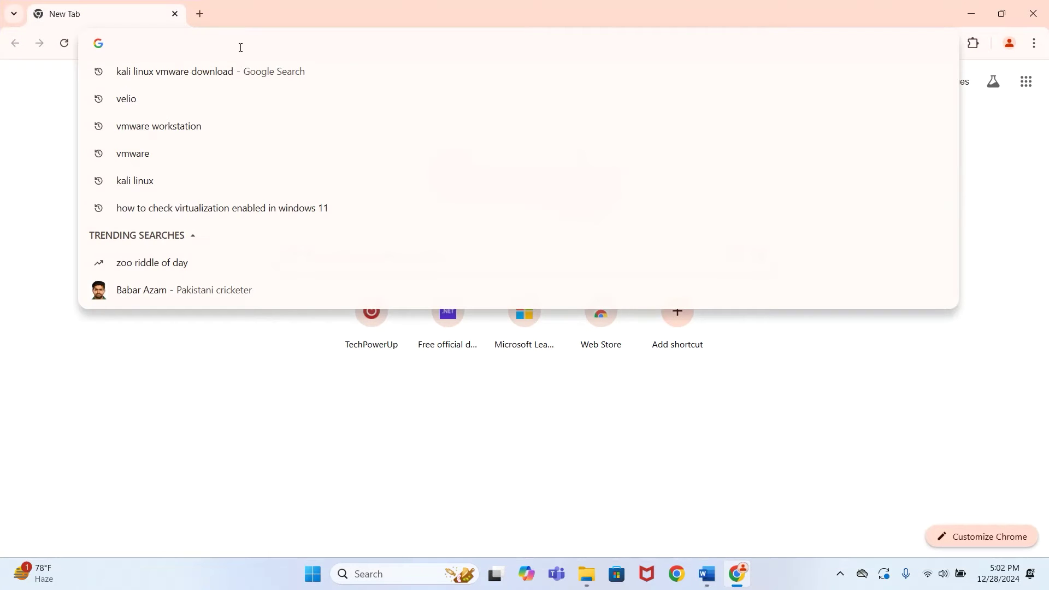
text(proce)
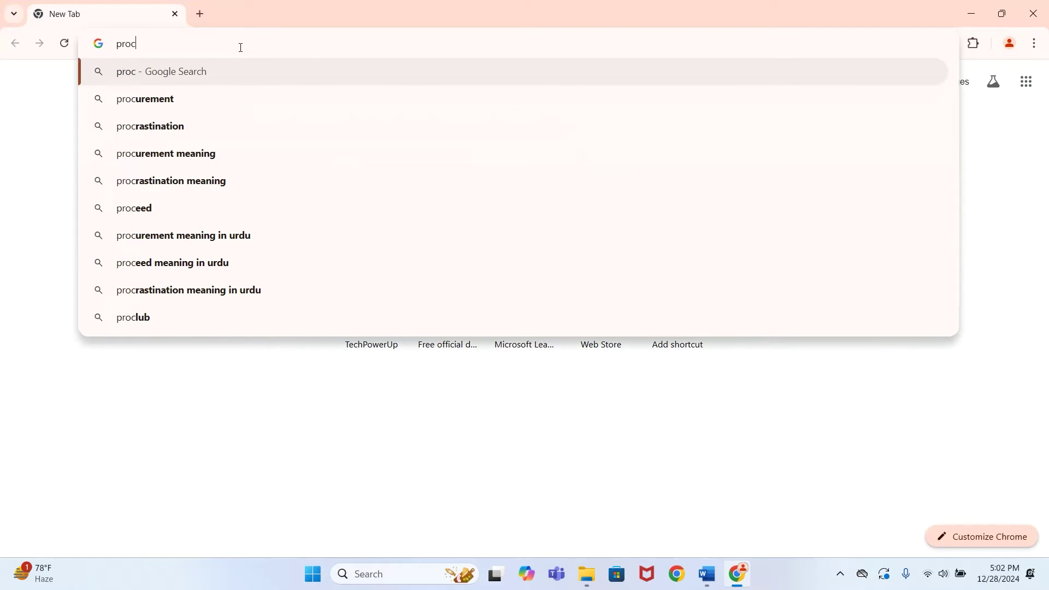
text(ss)
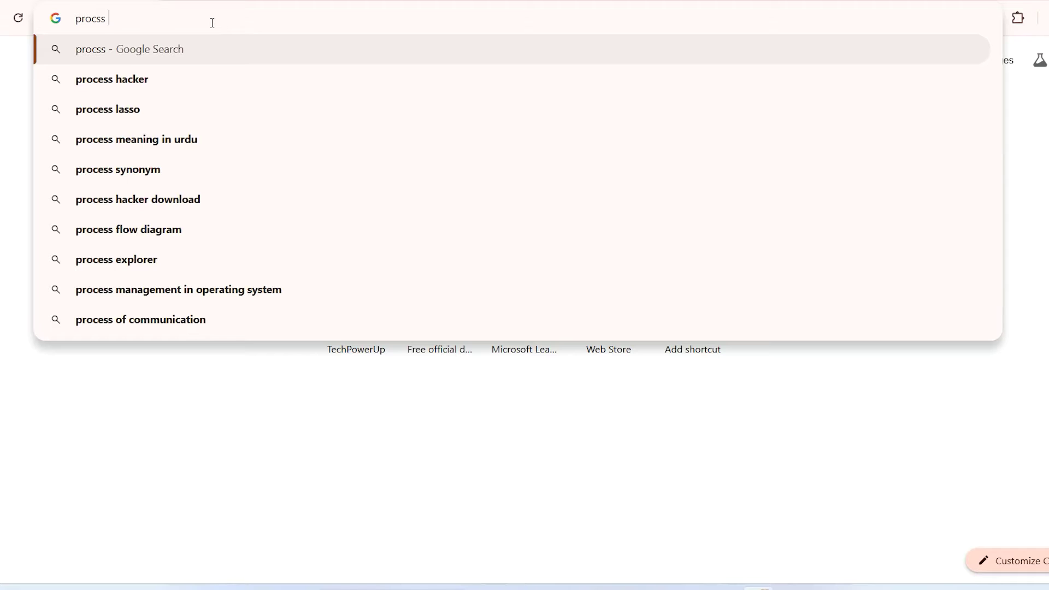
text( moni)
key(Down)
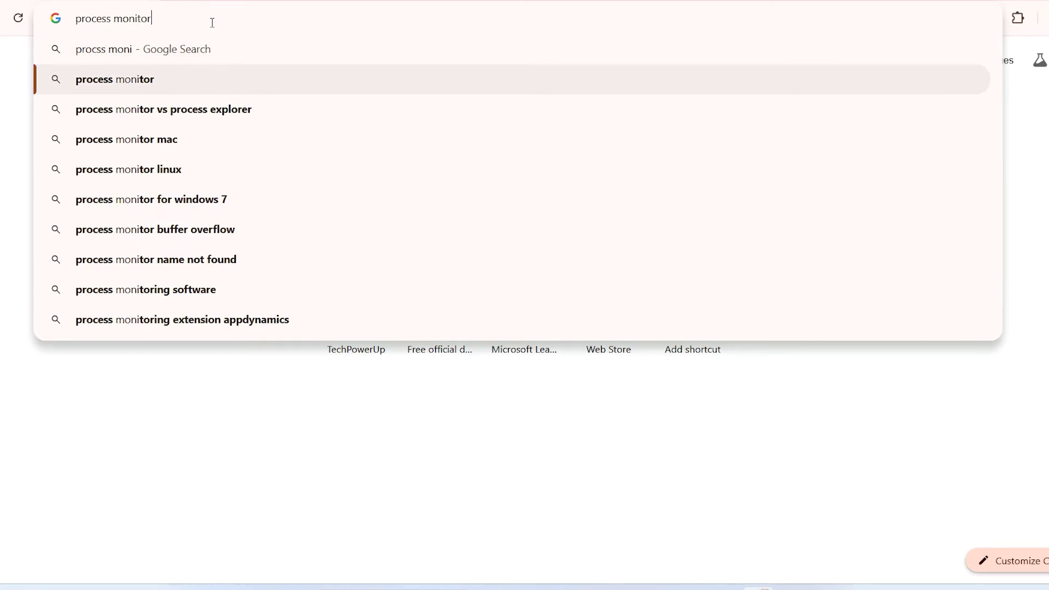
key(Return)
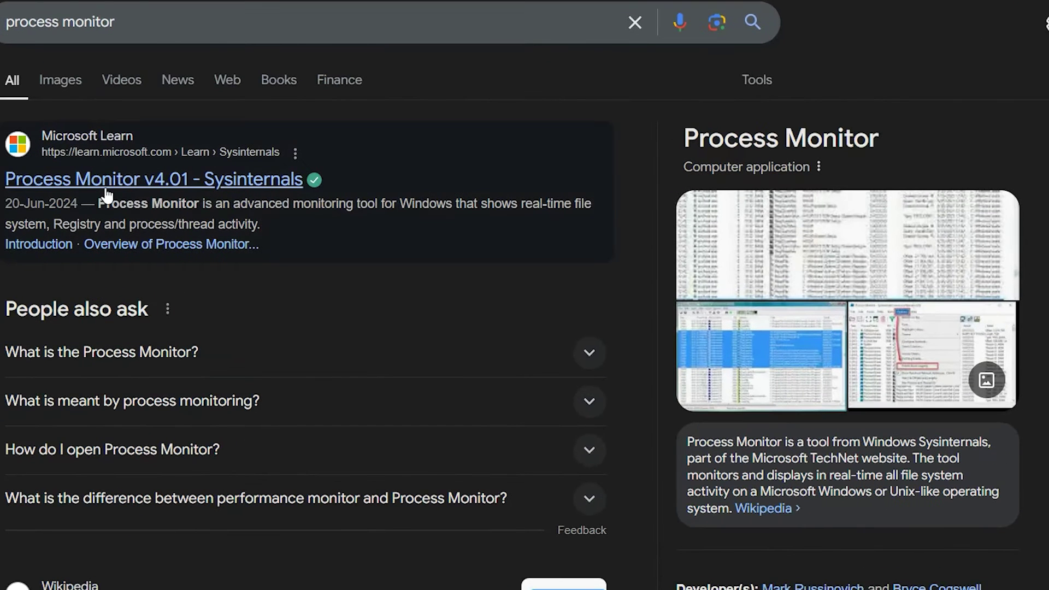
click(186, 182)
scroll(333, 295, down, 5)
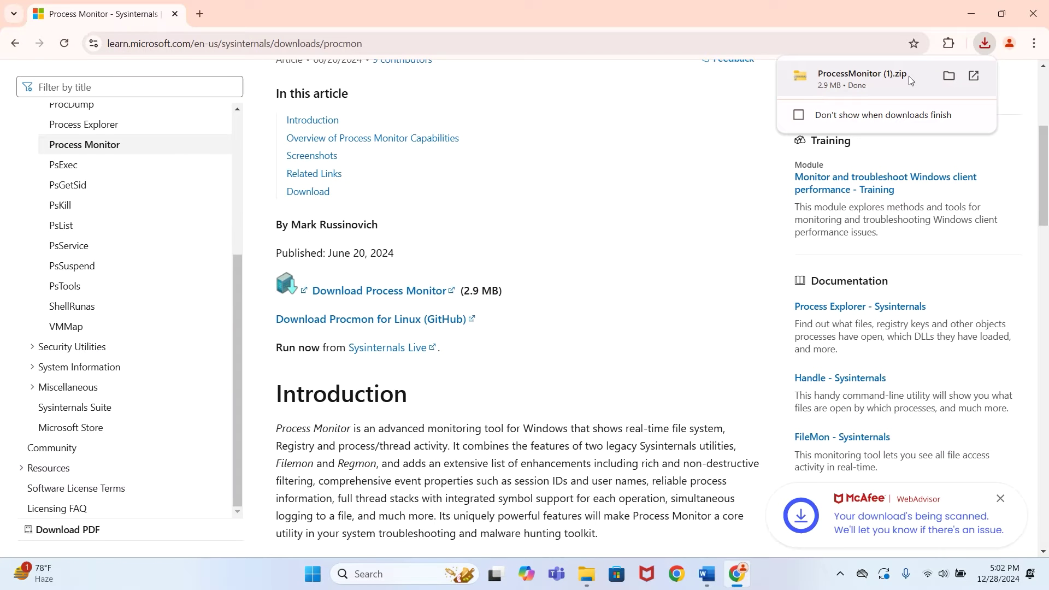
- Show ProcessMonitor (1).zip in its folder and extract it with WinRAR
click(950, 76)
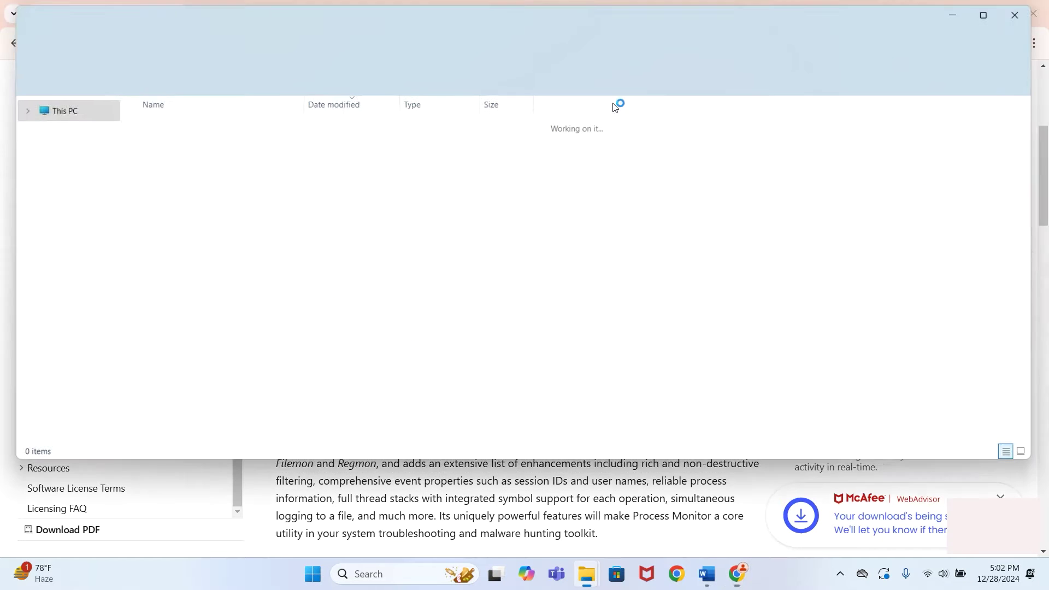
right_click(206, 138)
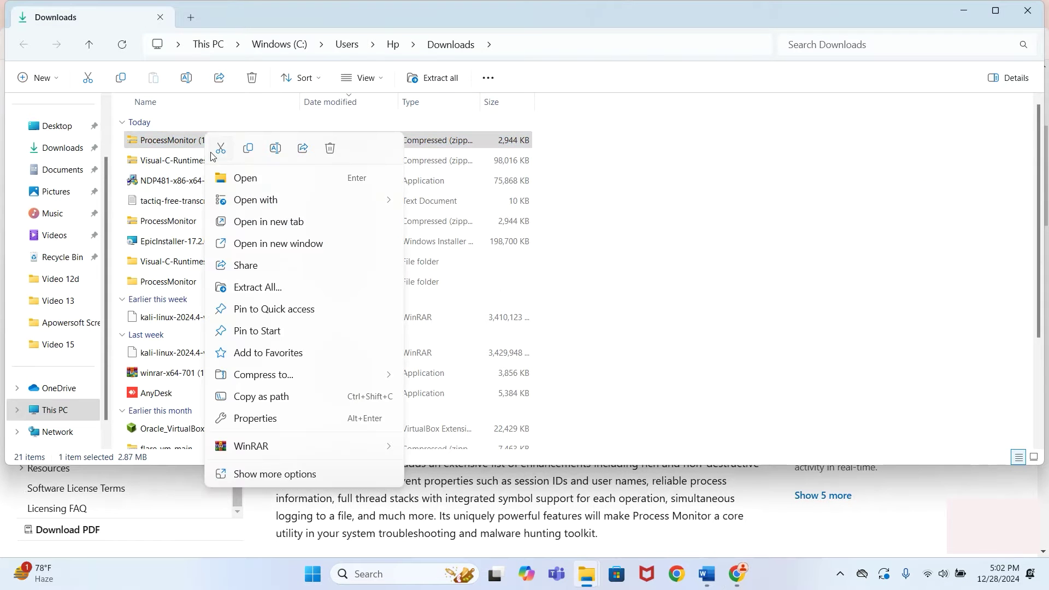
mouse_move(340, 447)
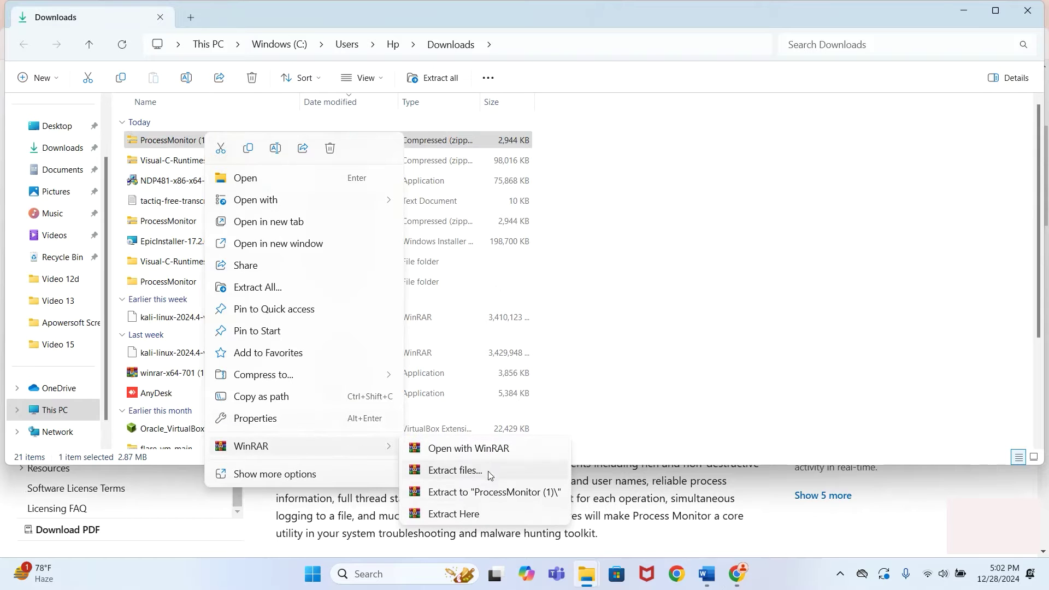
click(485, 495)
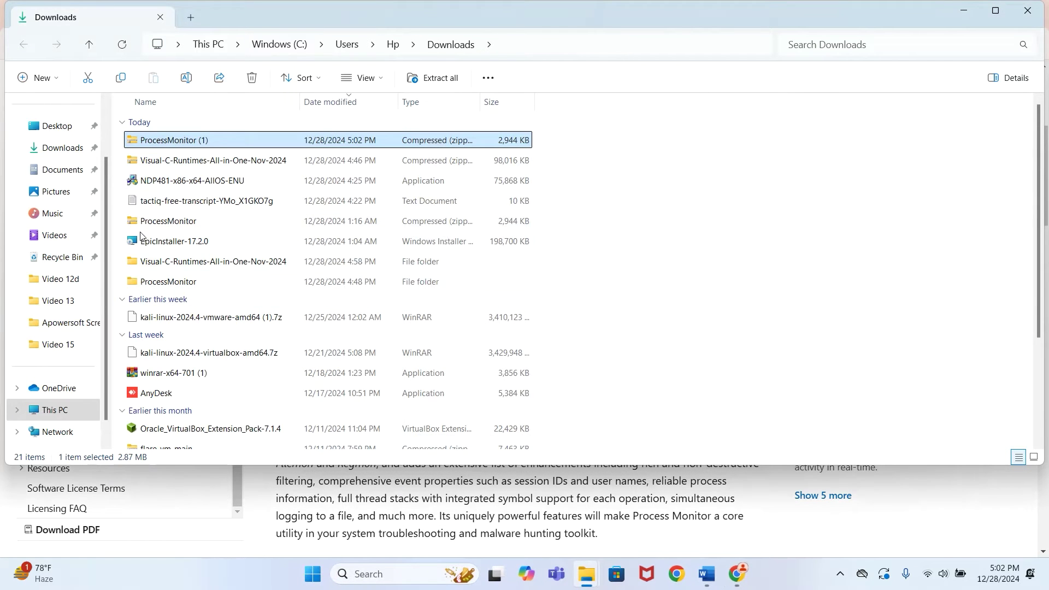
- Open the extracted ProcessMonitor (1) folder and select the Procmon application
click(163, 294)
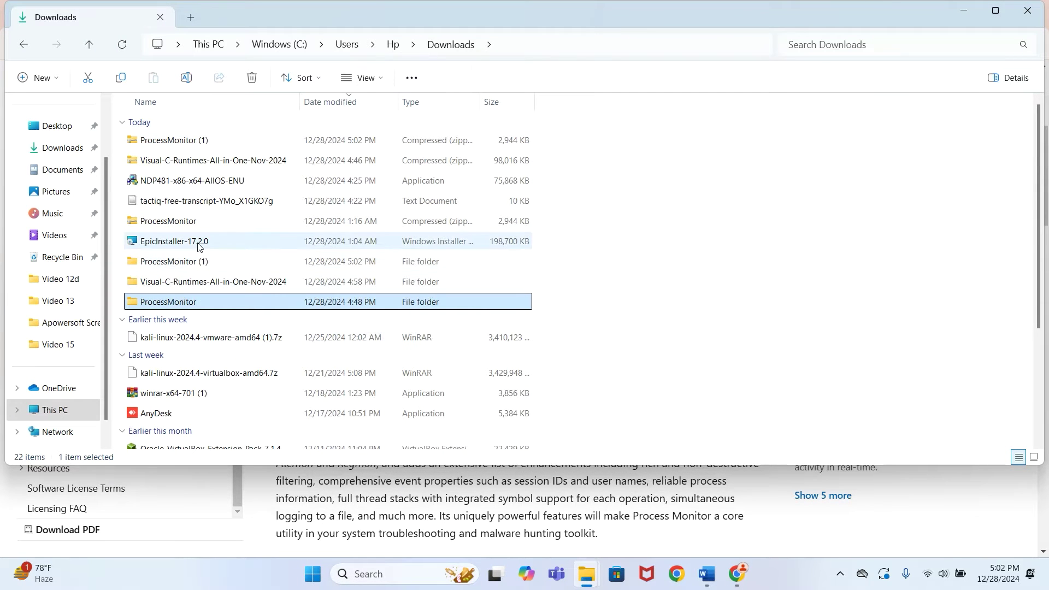
double_click(196, 265)
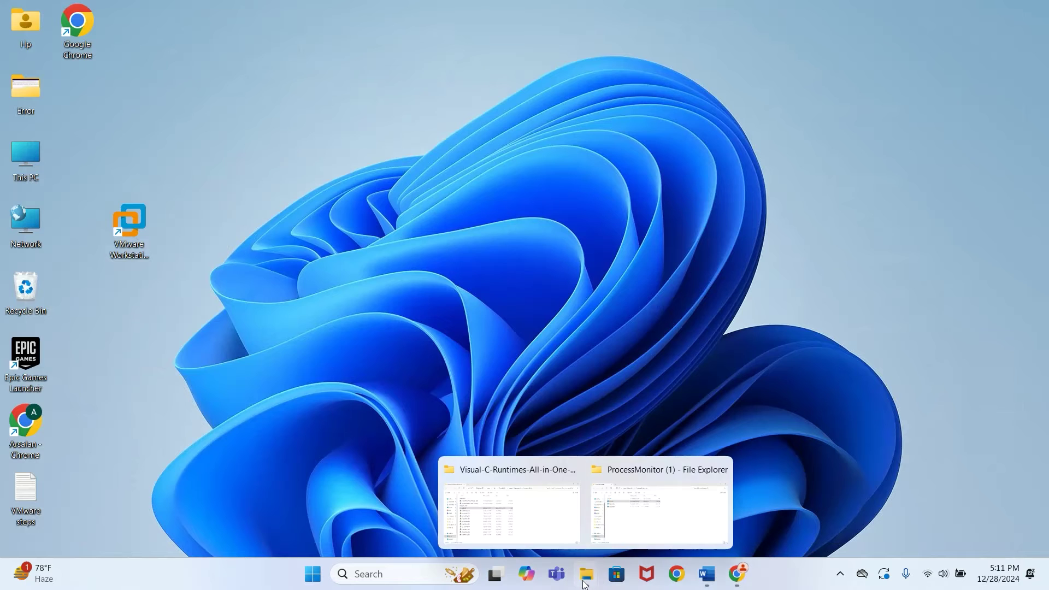
click(642, 504)
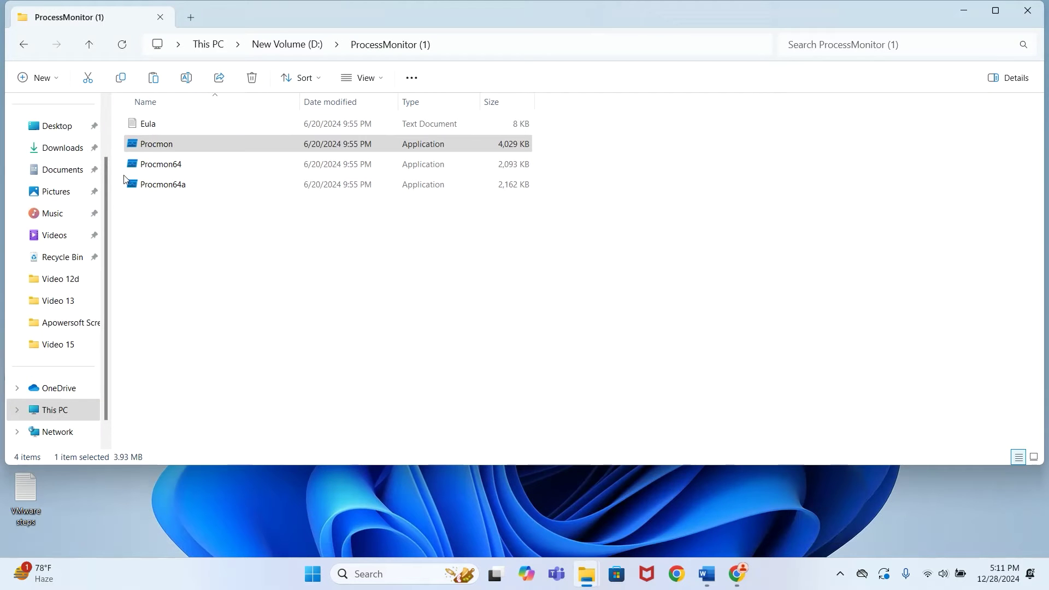
click(265, 293)
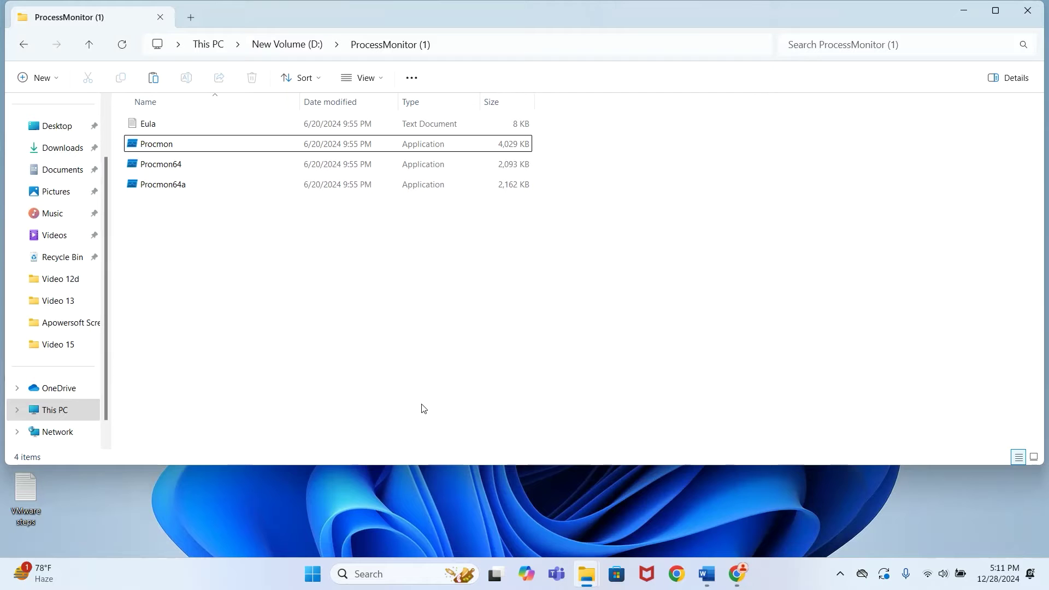
click(158, 147)
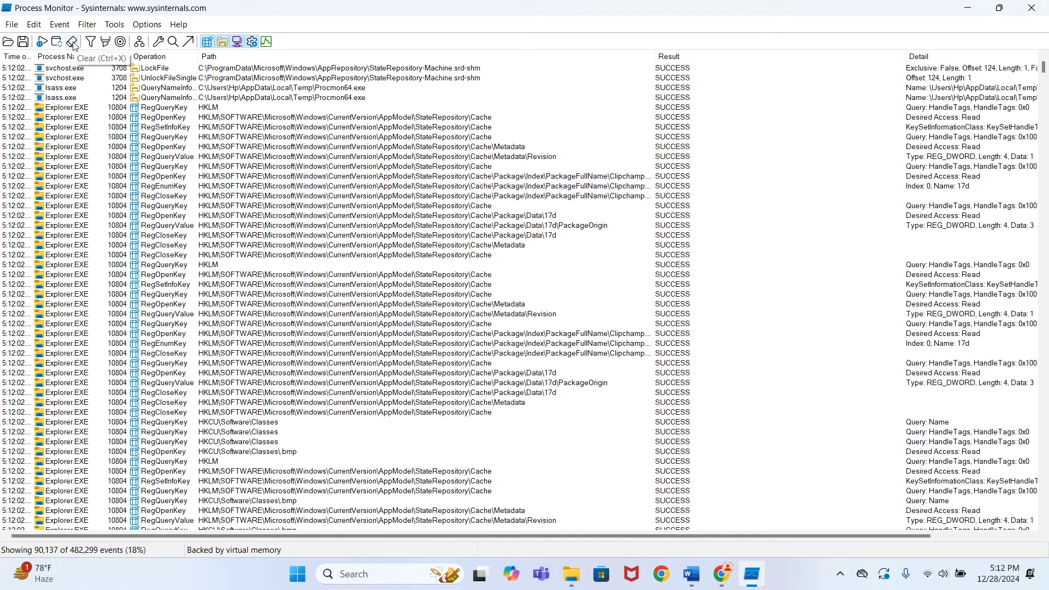
- Clear Procmon's event list, restore its window, minimize Explorer and move Procmon right
click(73, 42)
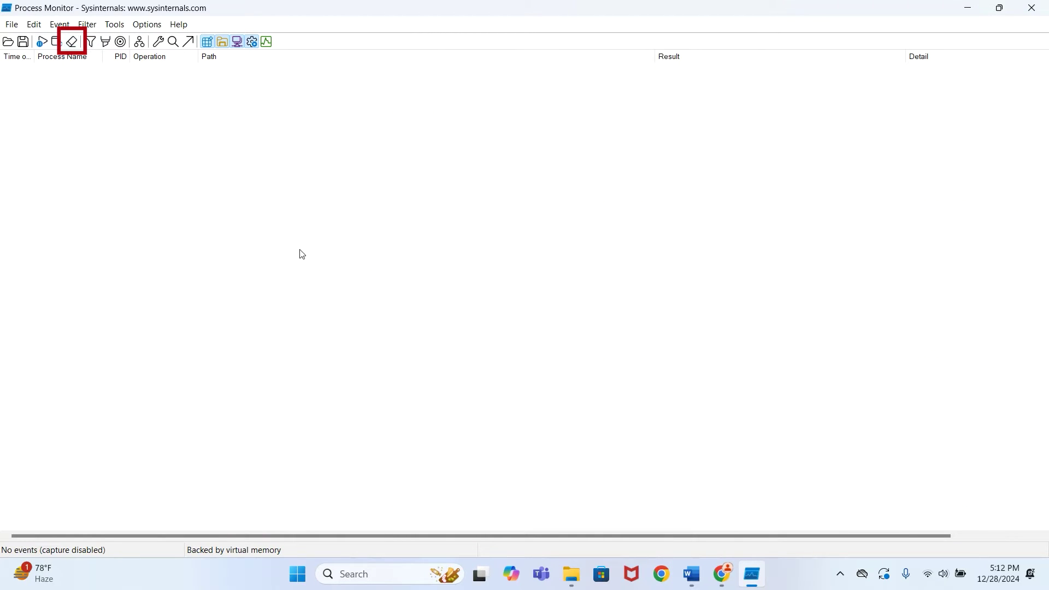
double_click(507, 14)
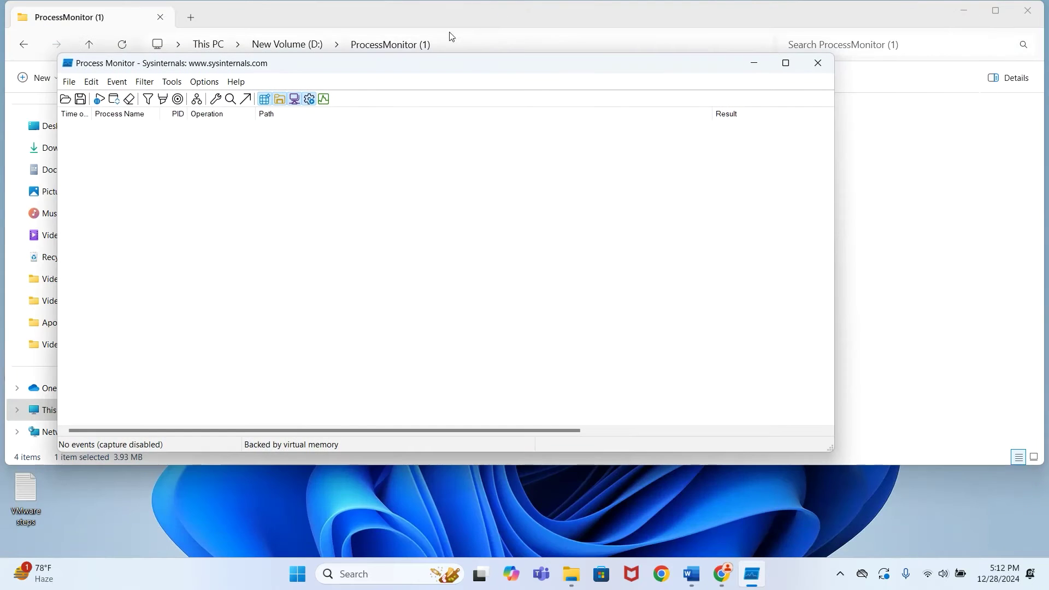
click(964, 11)
drag(380, 68, 598, 62)
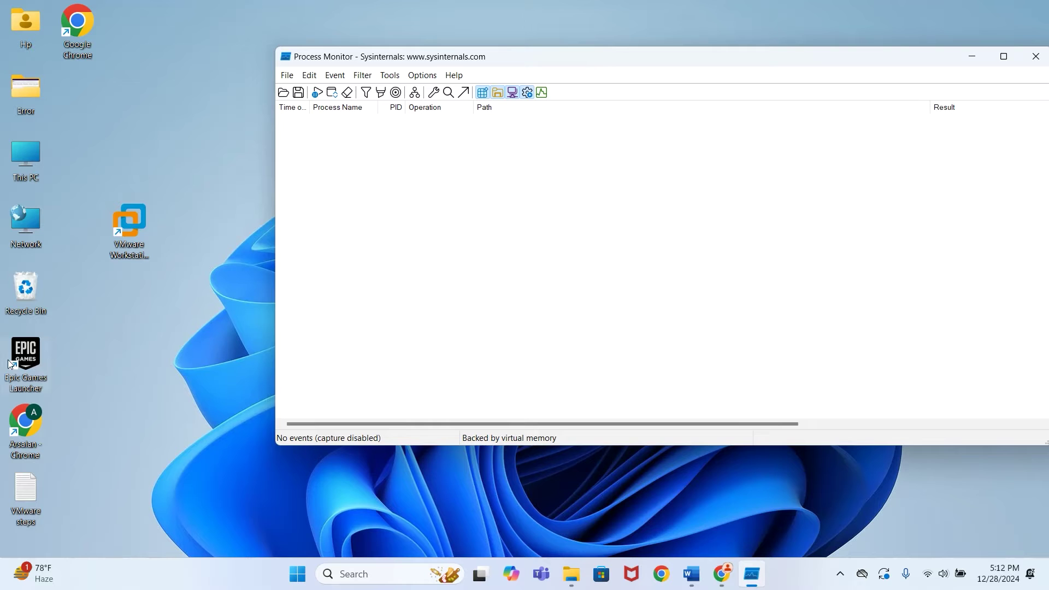
- Choose Process Name in Procmon's filter dialog and relaunch Epic Games Launcher to reproduce the error
click(368, 97)
click(317, 187)
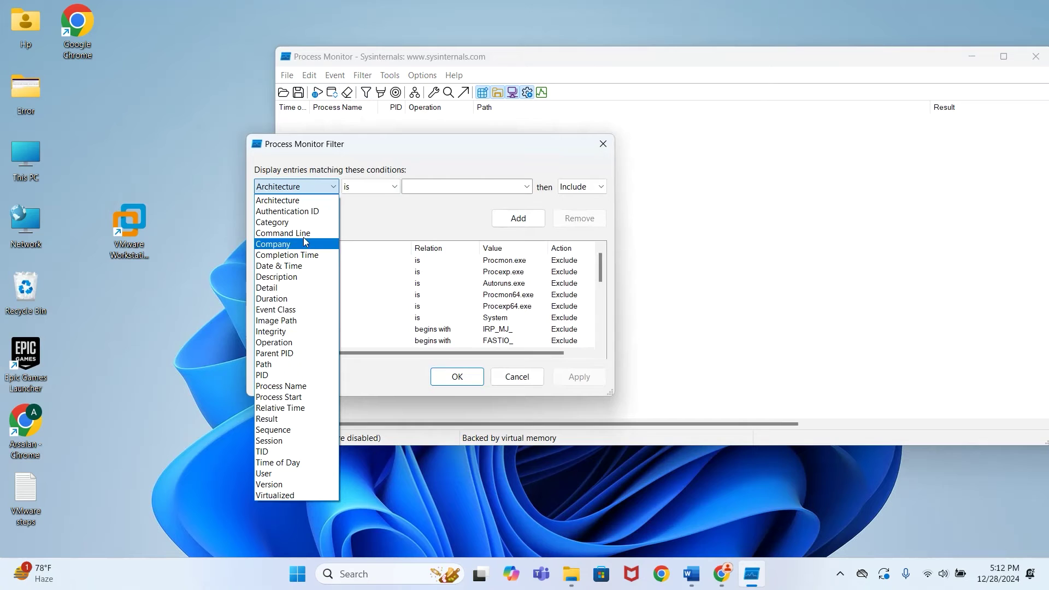
click(286, 387)
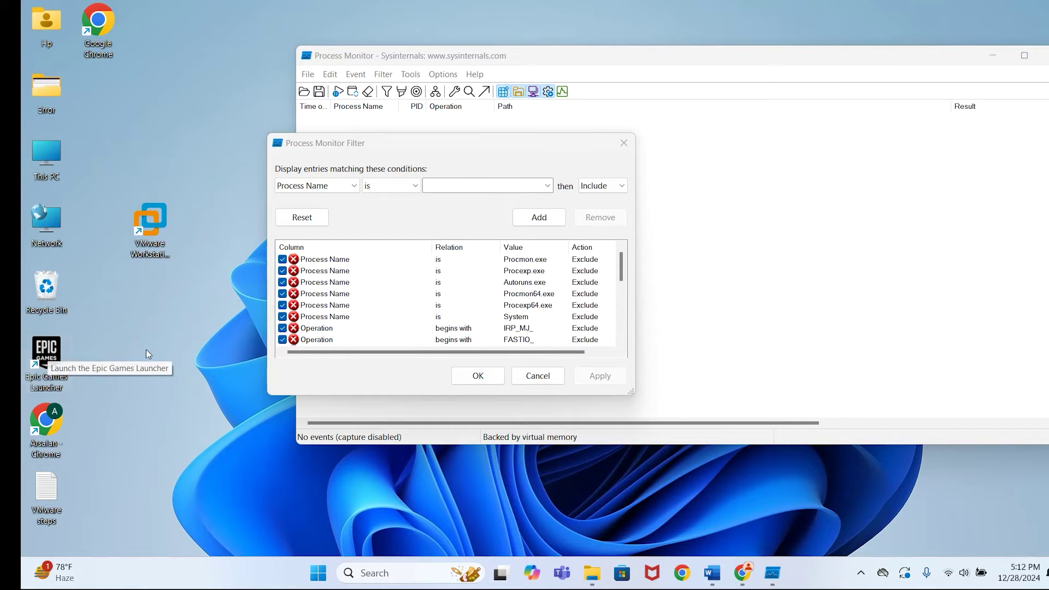
click(46, 351)
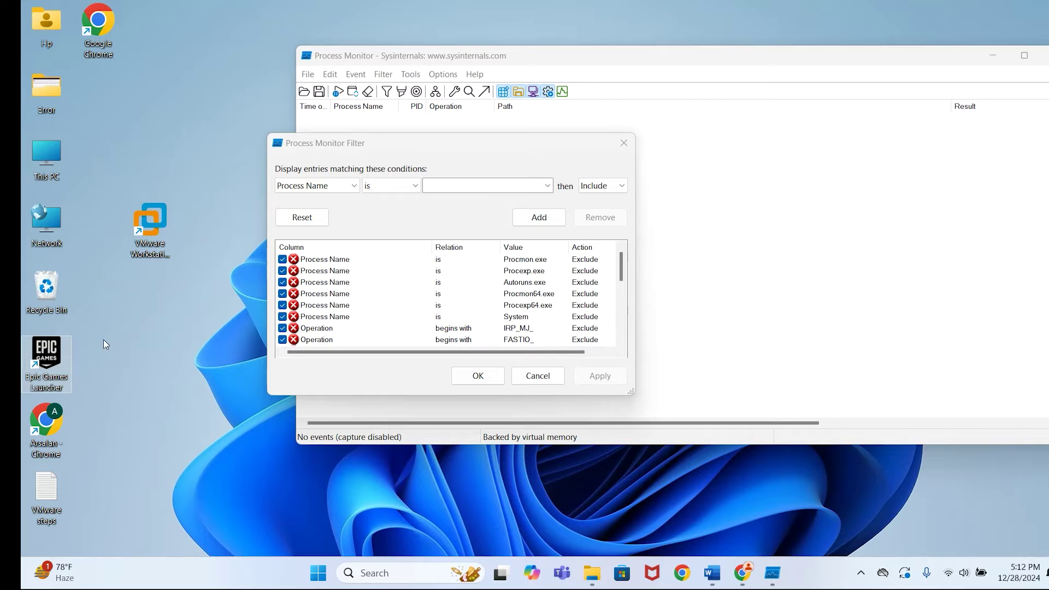
double_click(67, 353)
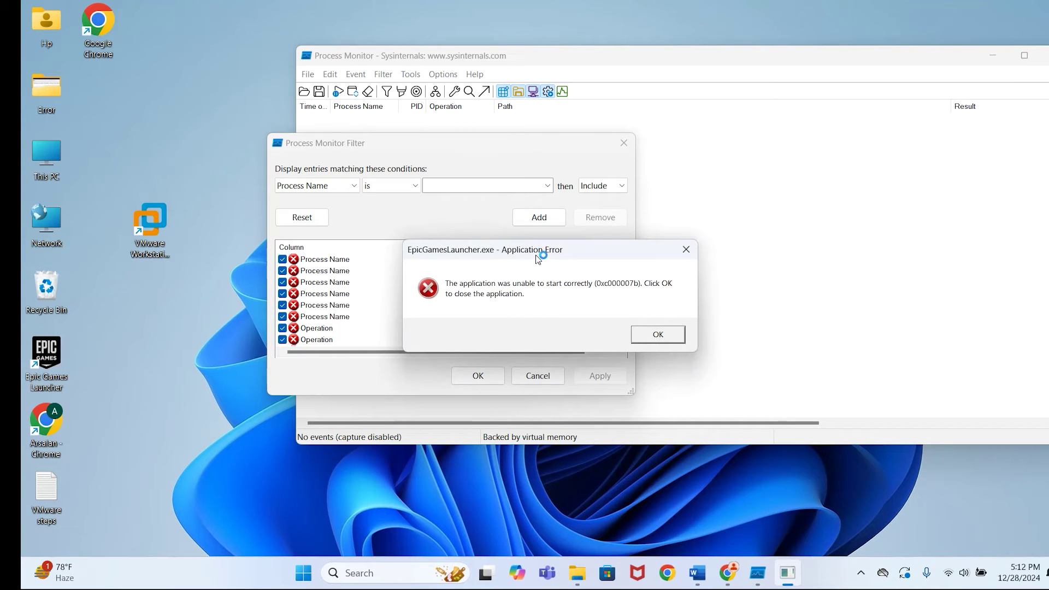
drag(539, 251, 796, 178)
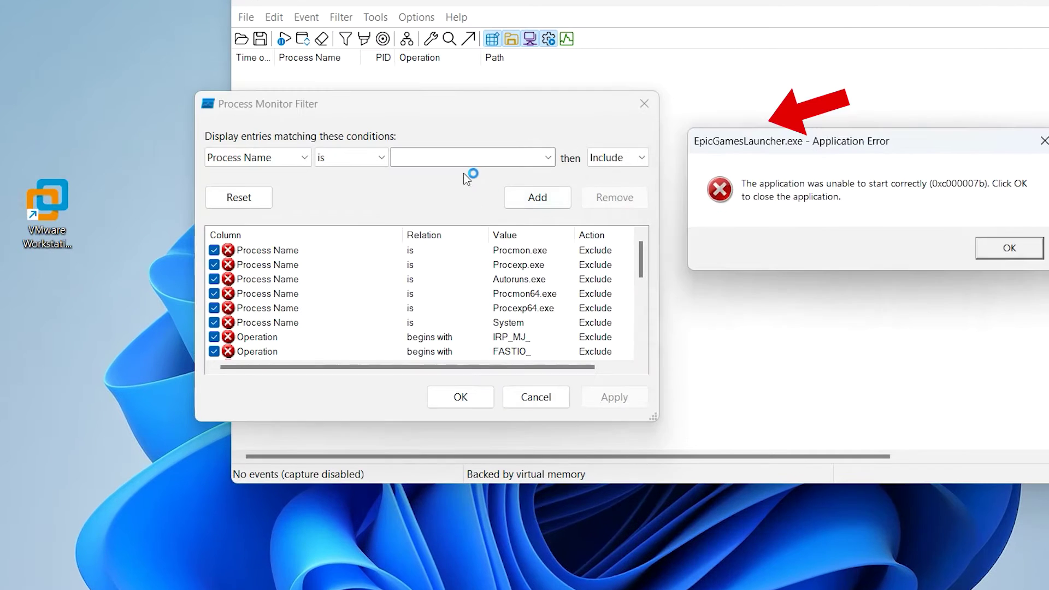
- Add and apply the 'Process Name is EpicGamesLauncher.exe' include rule, then dismiss the launcher error
click(454, 157)
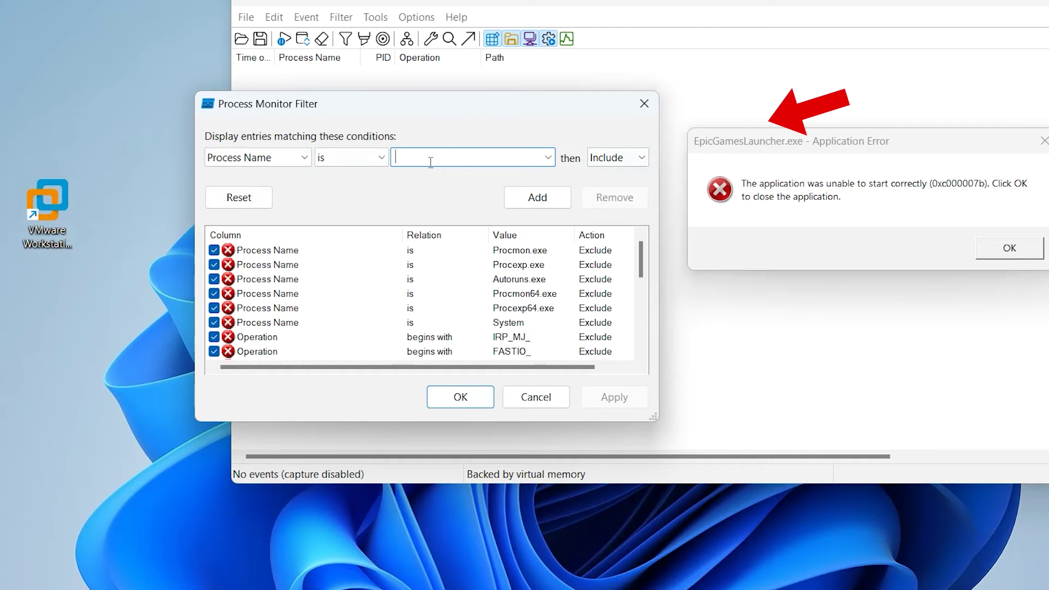
text(EpicGamesLauncher.exe)
click(539, 200)
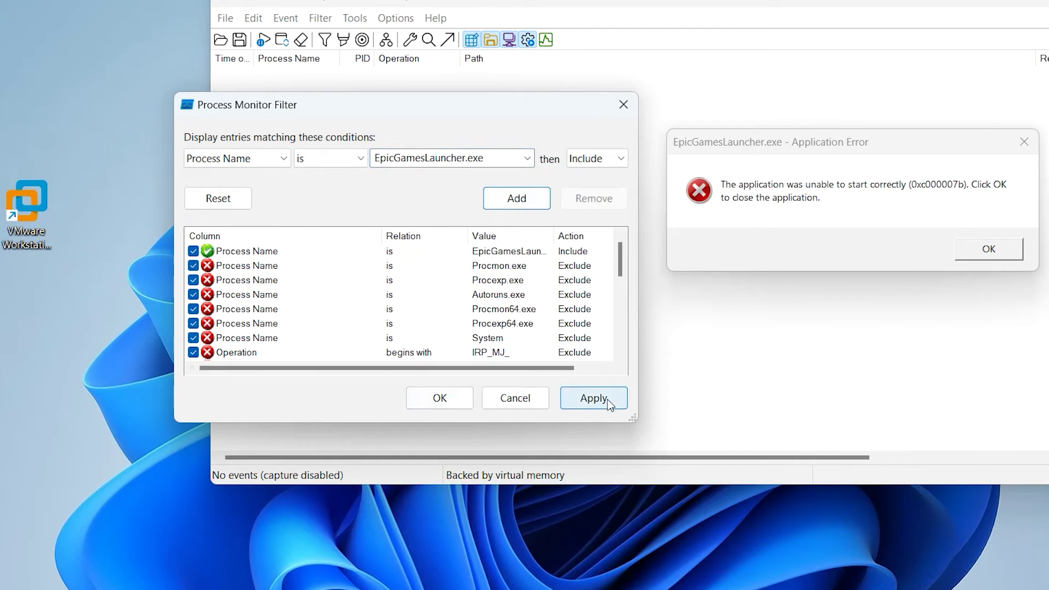
click(608, 402)
click(440, 398)
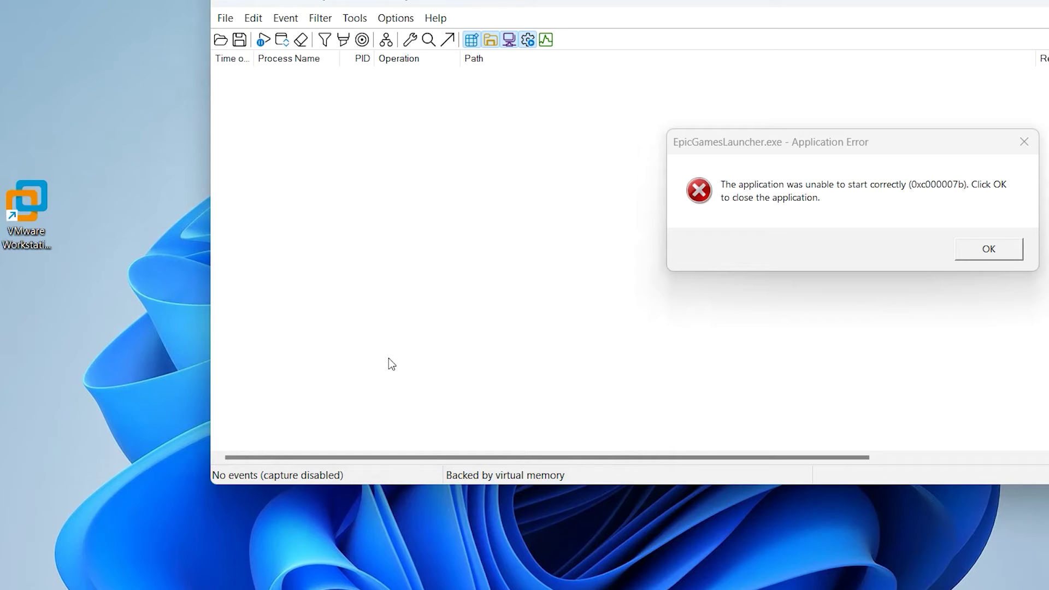
click(1032, 263)
click(1012, 253)
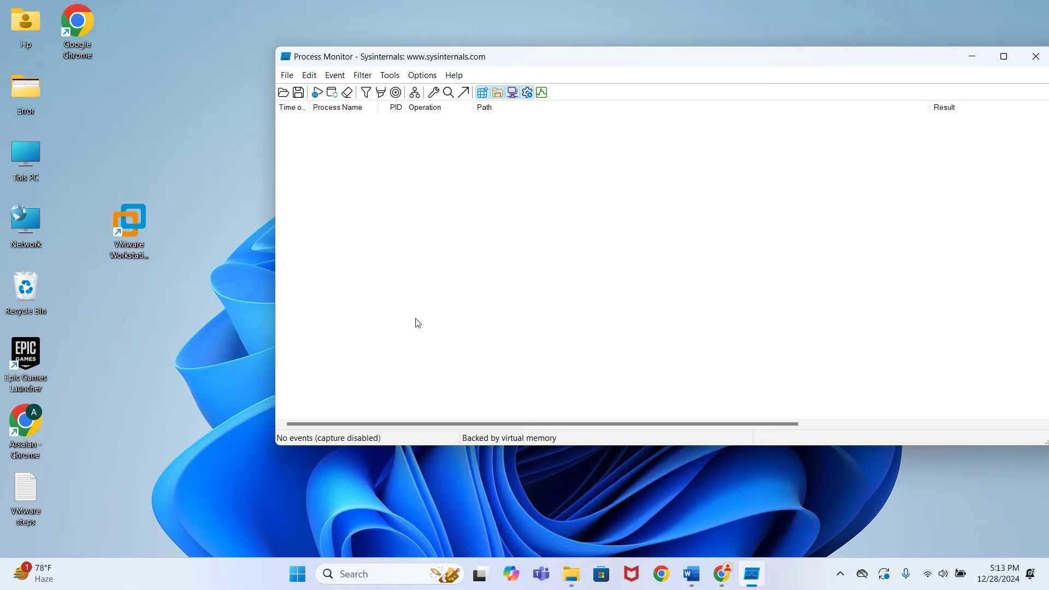
- Reposition the Process Monitor window and start capturing events
drag(563, 61, 493, 79)
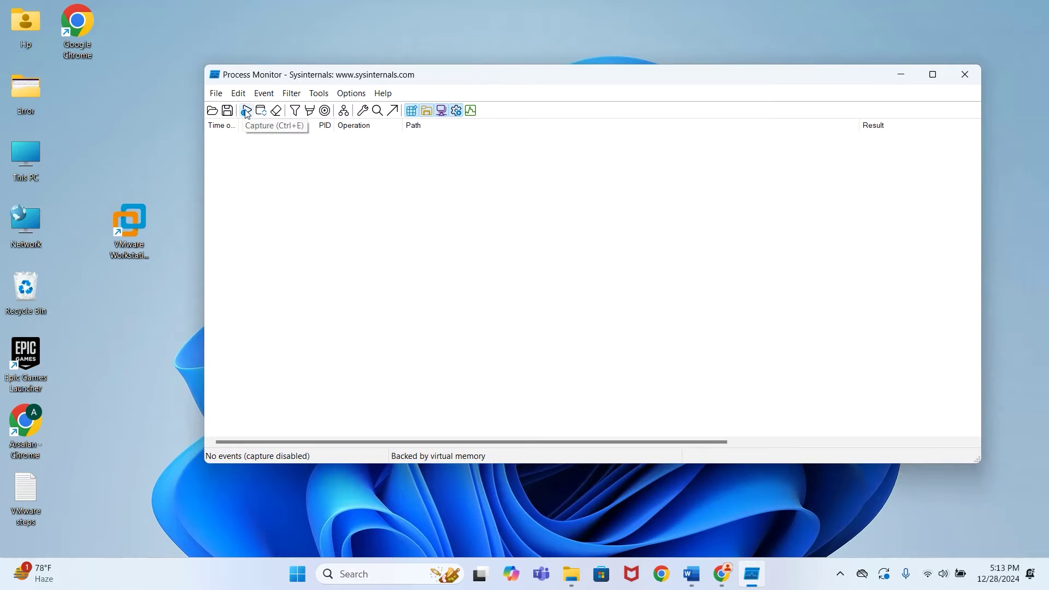
click(216, 94)
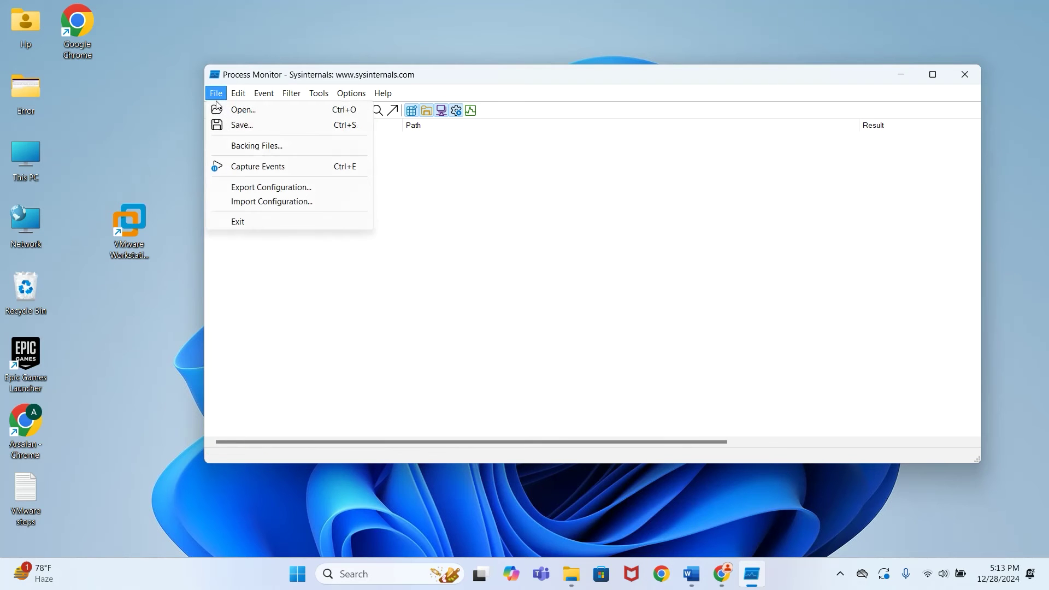
click(268, 167)
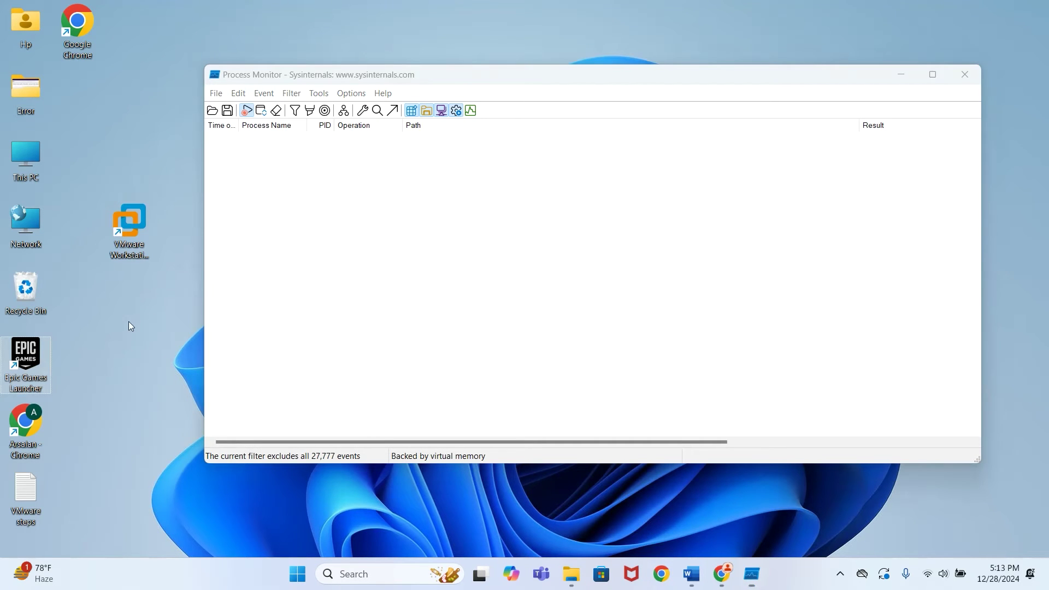
- Launch the Epic Games Launcher from its desktop shortcut and dismiss its startup error
double_click(28, 349)
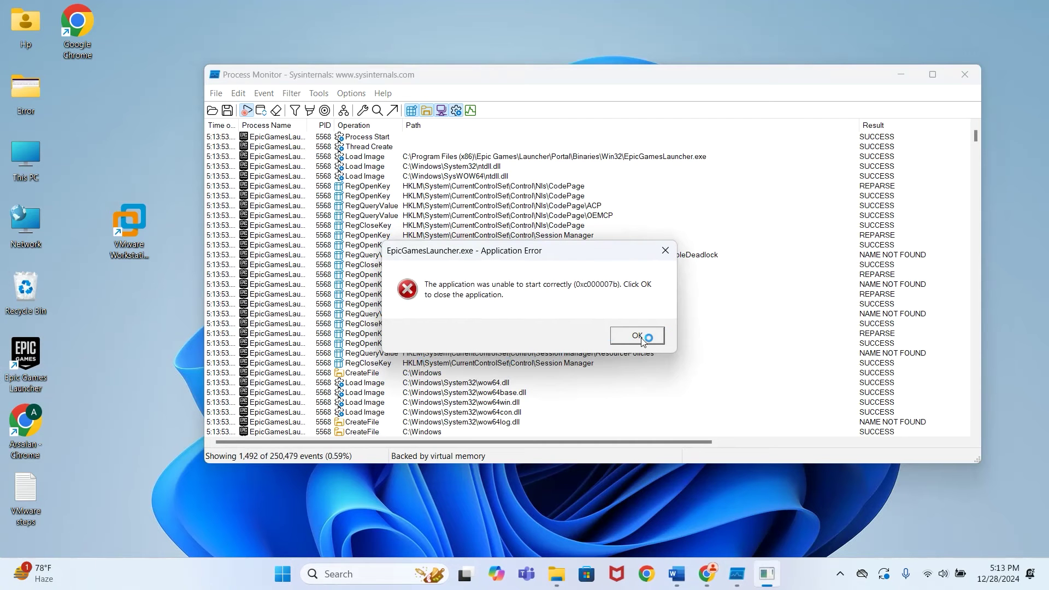
drag(512, 255, 764, 458)
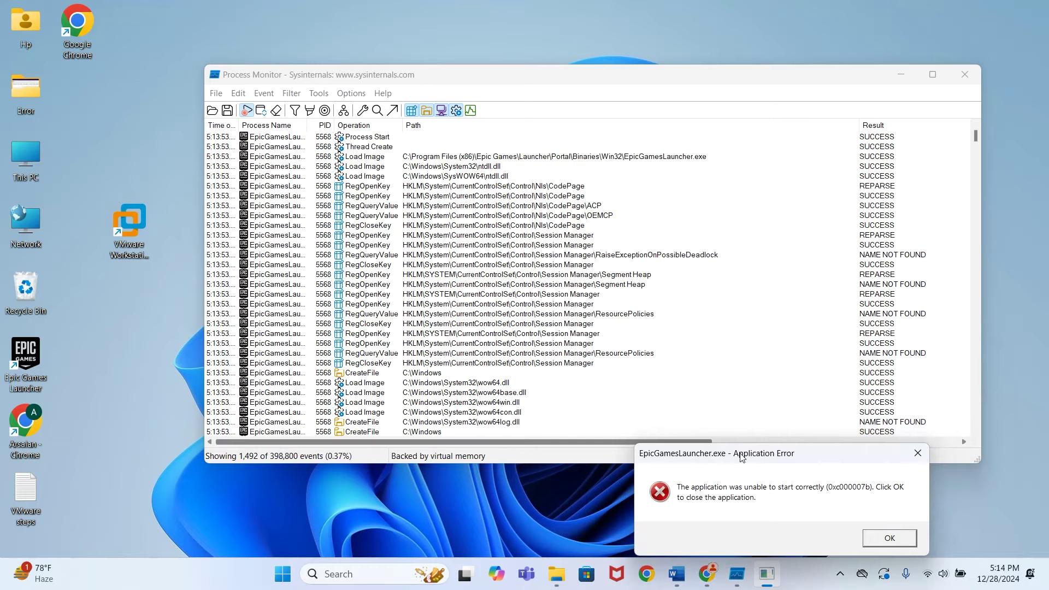
click(891, 539)
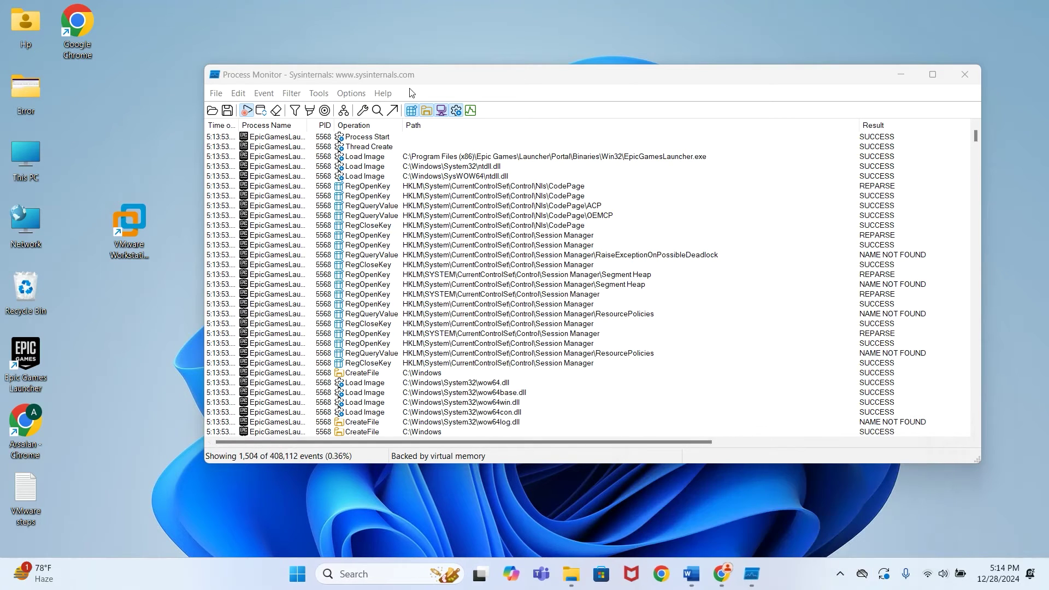
- Stop the event capture and maximize the Process Monitor window
drag(414, 87, 366, 62)
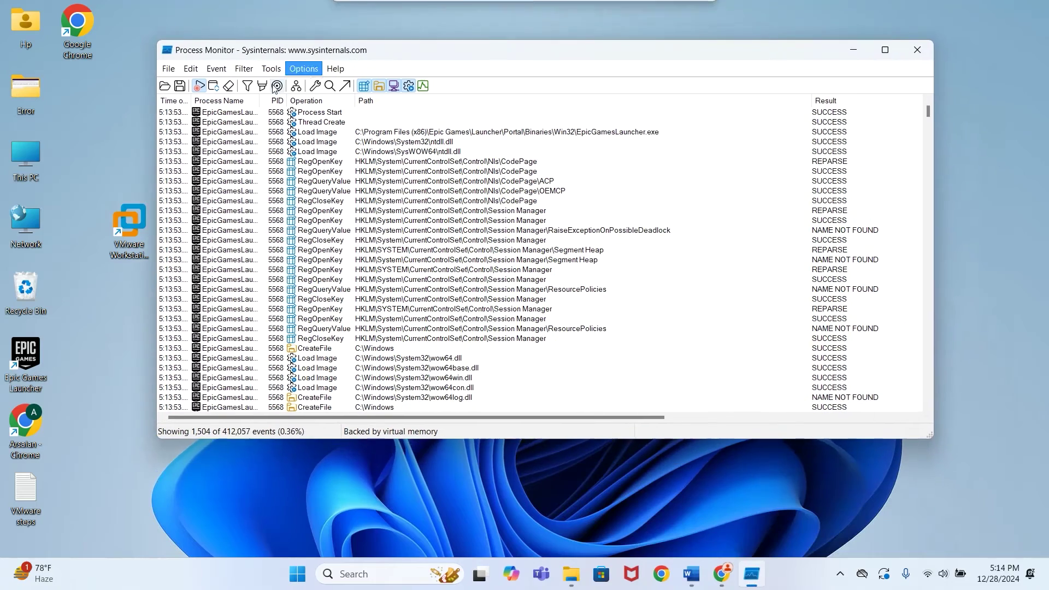
click(200, 88)
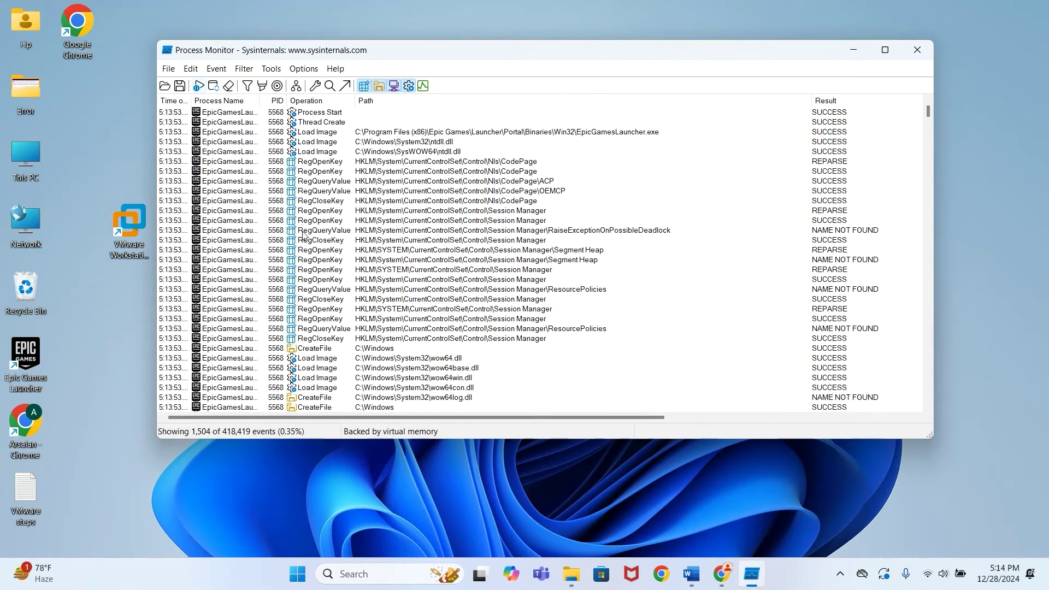
scroll(673, 312, down, 9)
scroll(676, 312, down, 7)
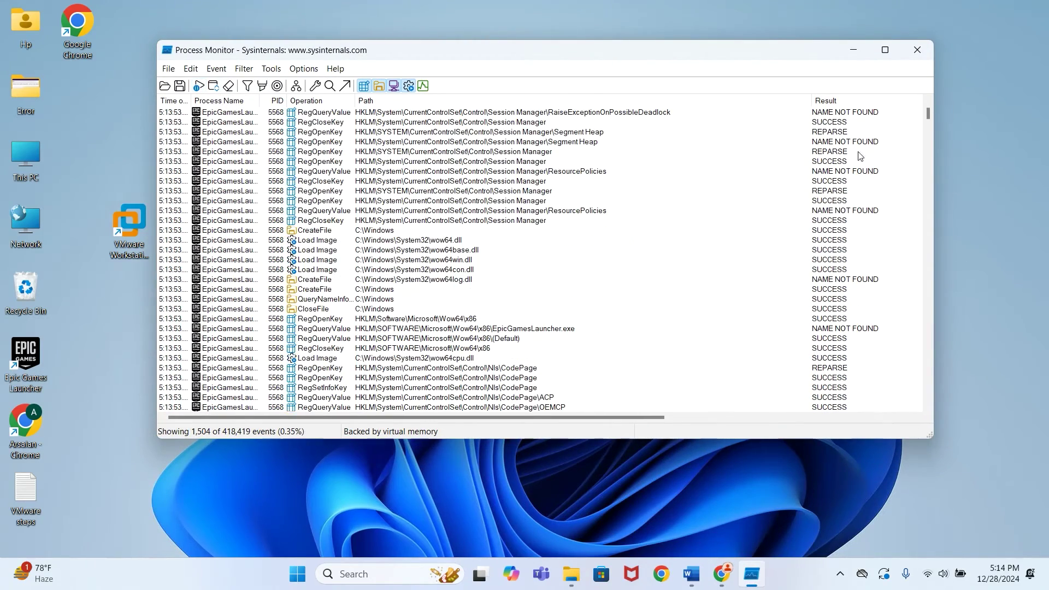
click(885, 50)
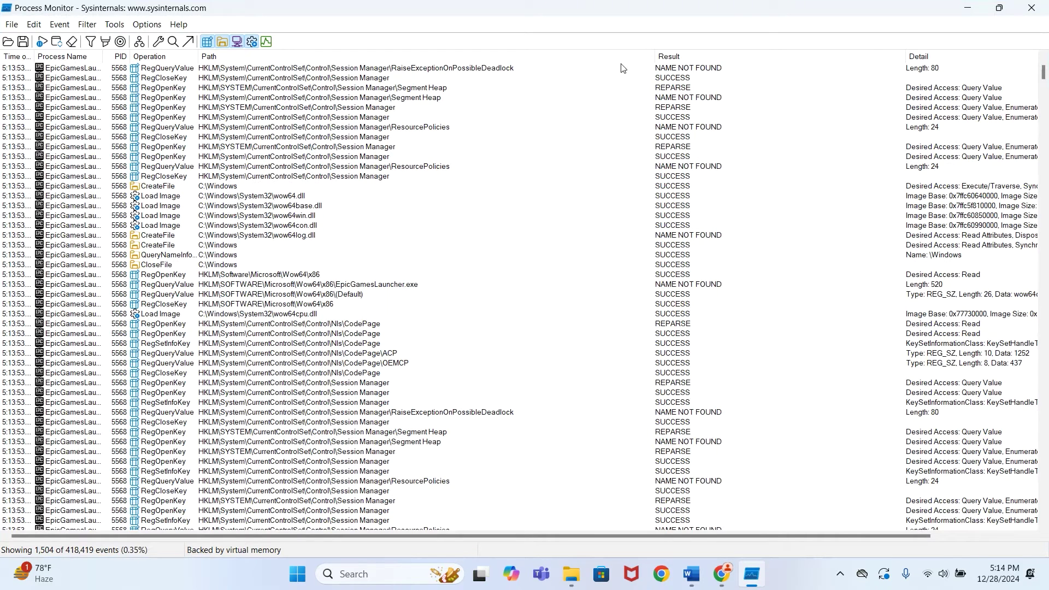
drag(654, 56, 652, 56)
scroll(686, 219, up, 4)
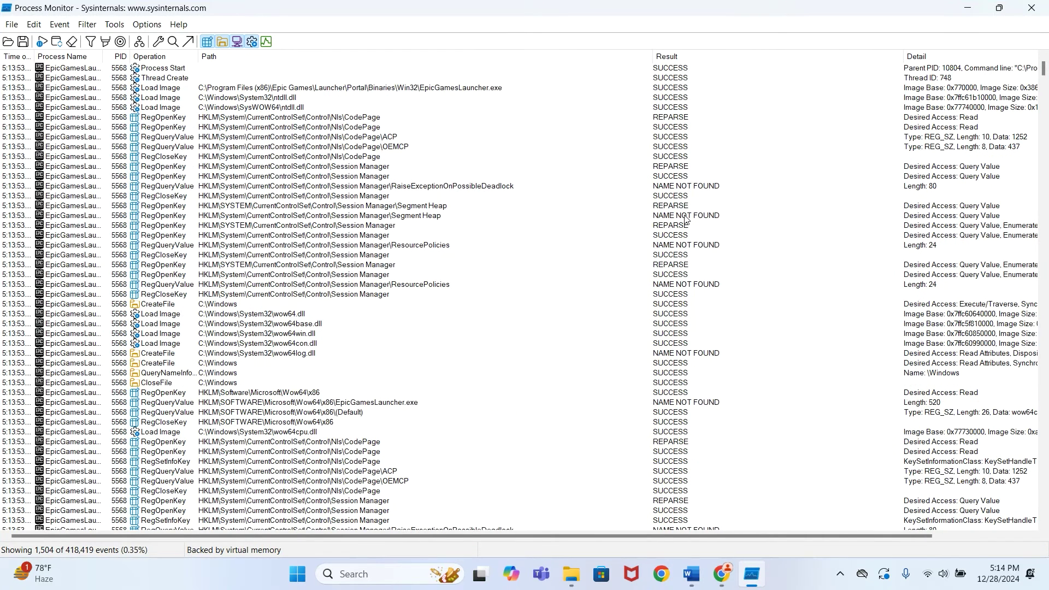
- Highlight every NAME NOT FOUND result in the EpicGamesLauncher.exe event list
click(692, 189)
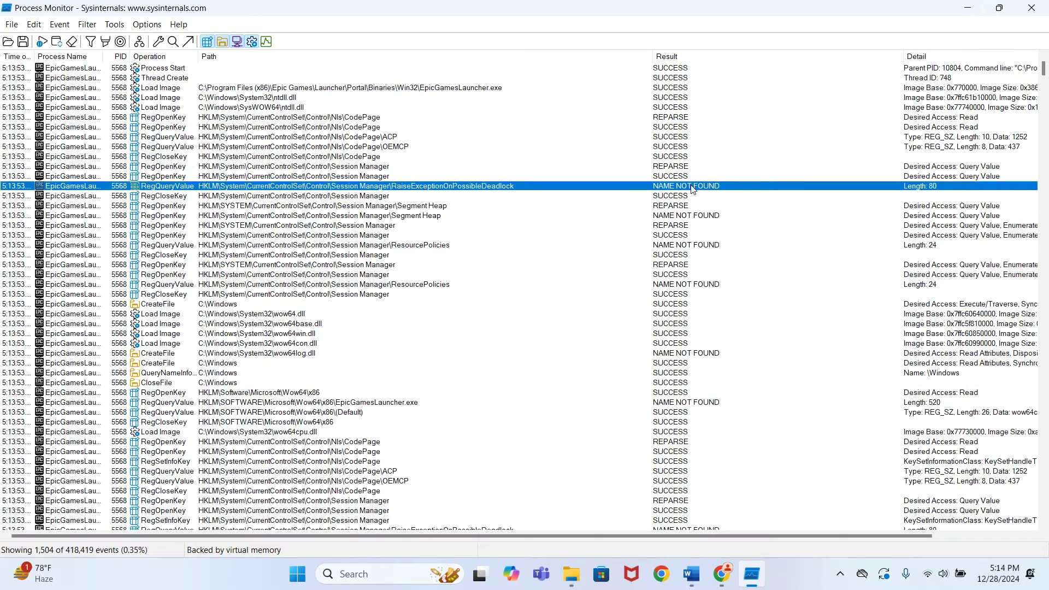
right_click(693, 188)
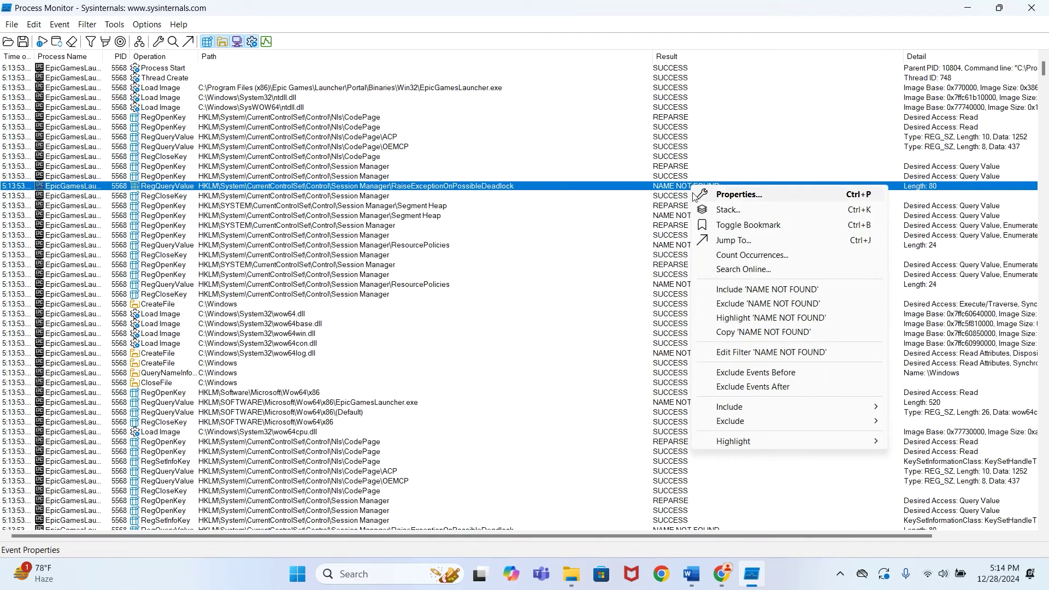
click(769, 322)
click(642, 217)
scroll(641, 219, down, 6)
right_click(704, 226)
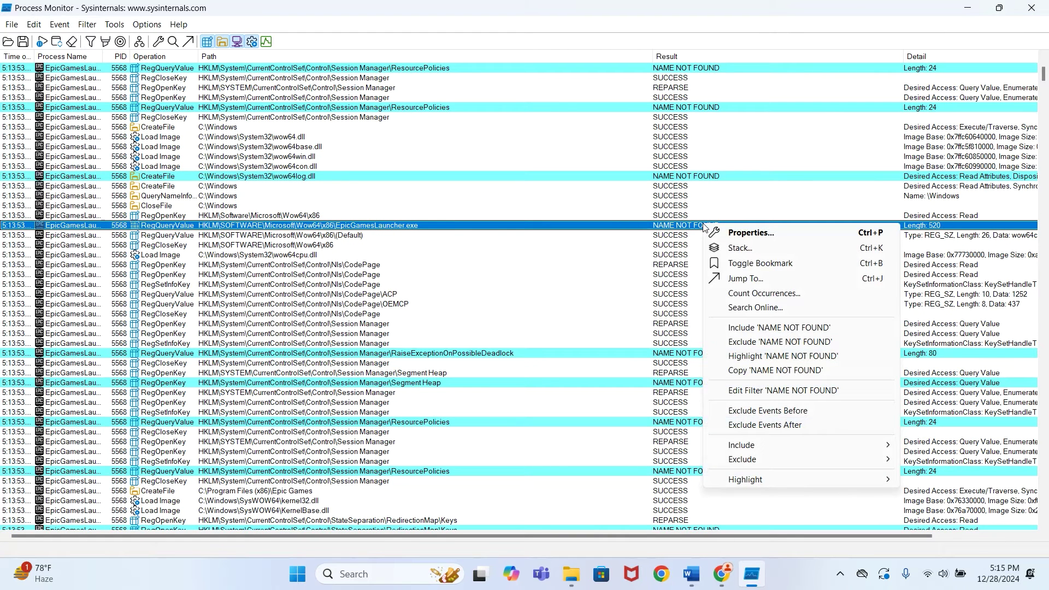
- Include only NAME NOT FOUND results, narrowing the list to 183 events
click(800, 329)
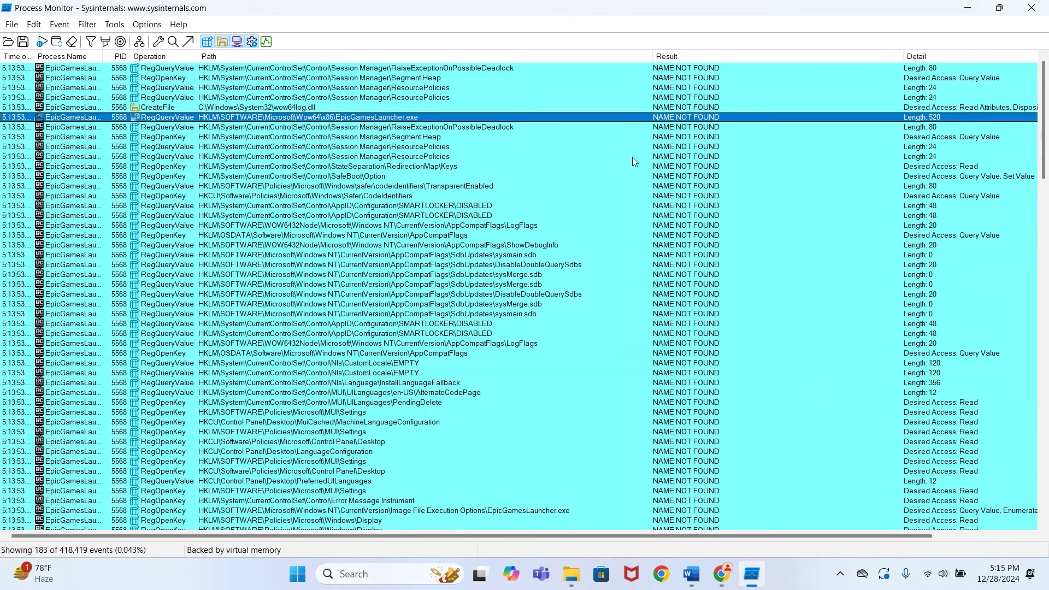
scroll(665, 174, down, 7)
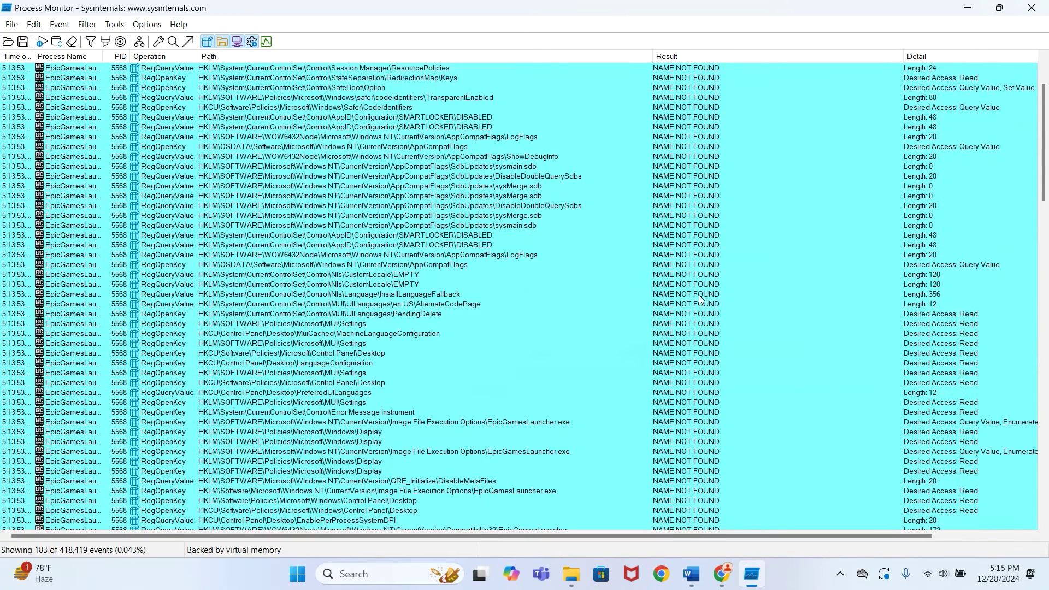
scroll(701, 302, up, 5)
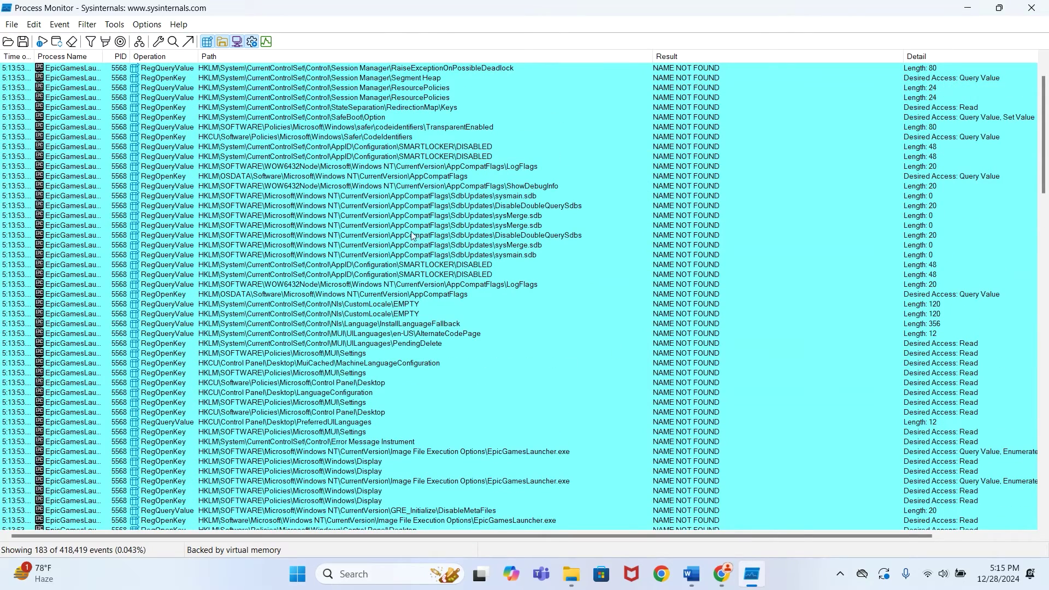
scroll(529, 284, down, 6)
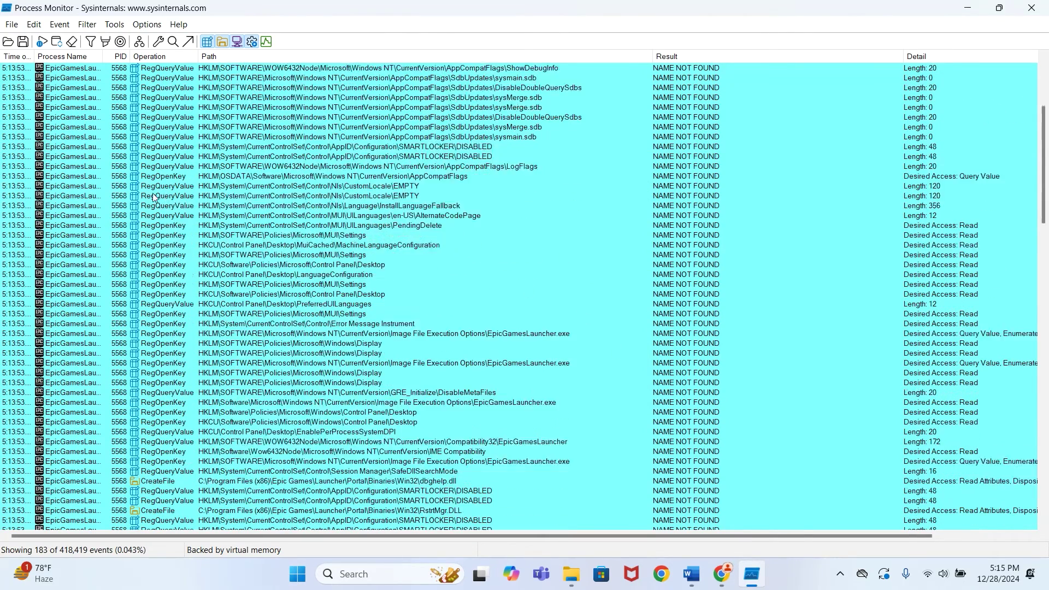
scroll(421, 323, down, 10)
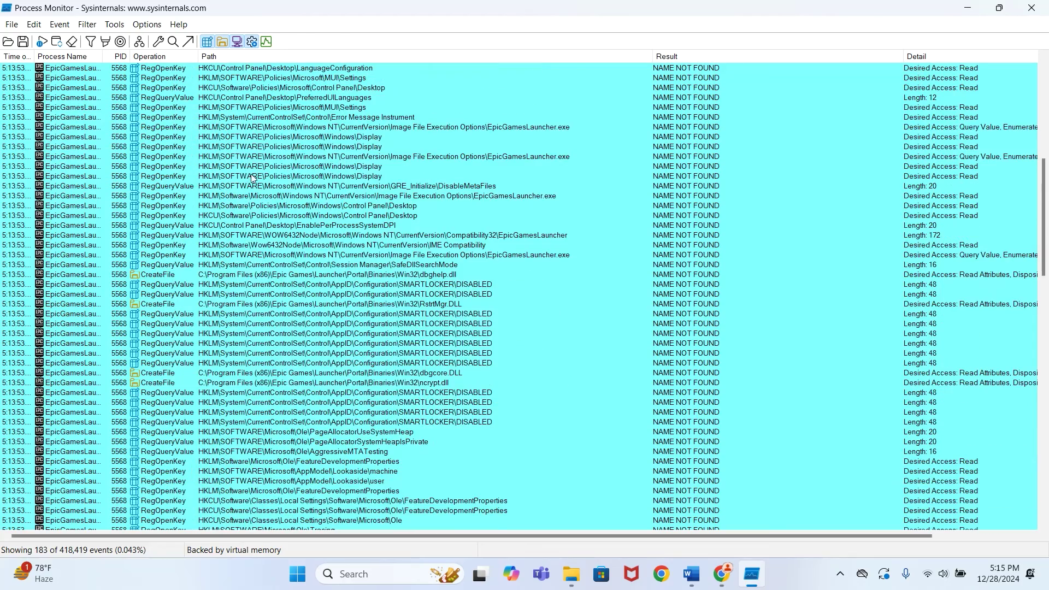
scroll(667, 299, down, 20)
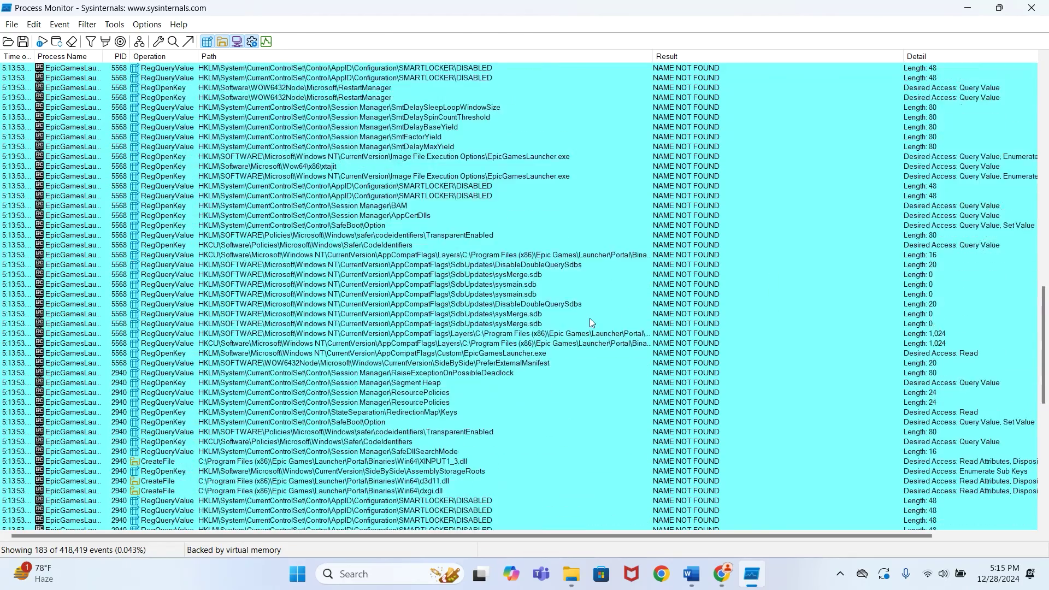
scroll(589, 320, up, 20)
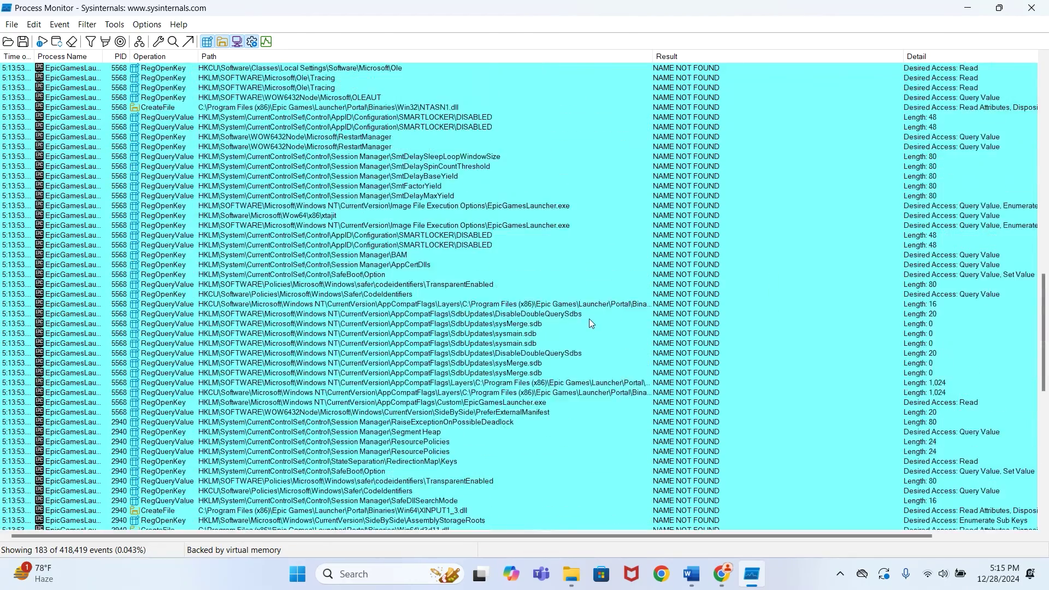
scroll(589, 319, up, 4)
- Select the failed Wow64 EpicGamesLauncher.exe registry lookup and review the remaining failed lookups
click(376, 90)
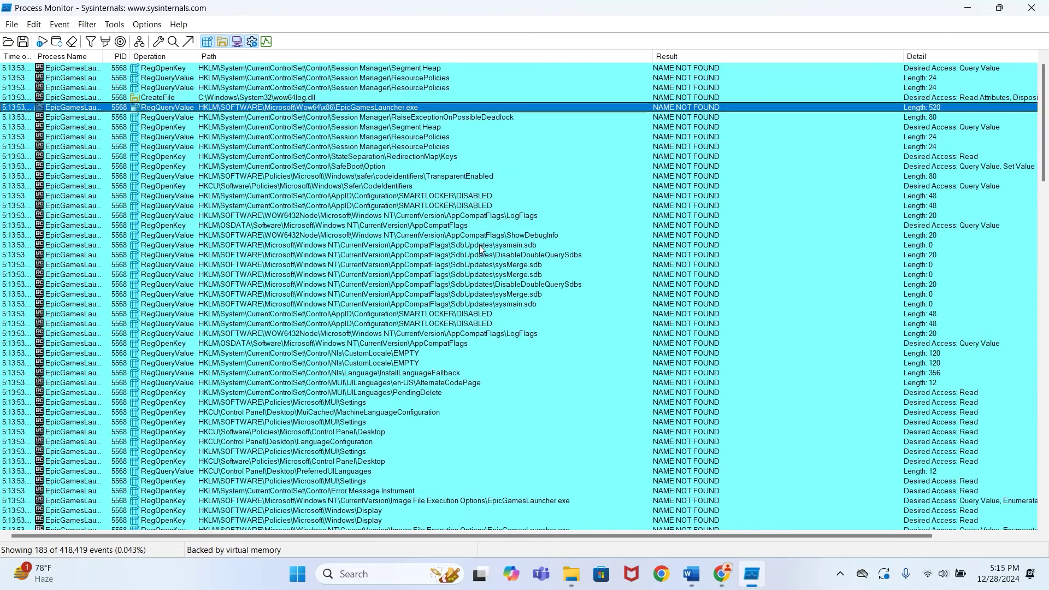
scroll(376, 104, up, 1)
scroll(476, 334, down, 4)
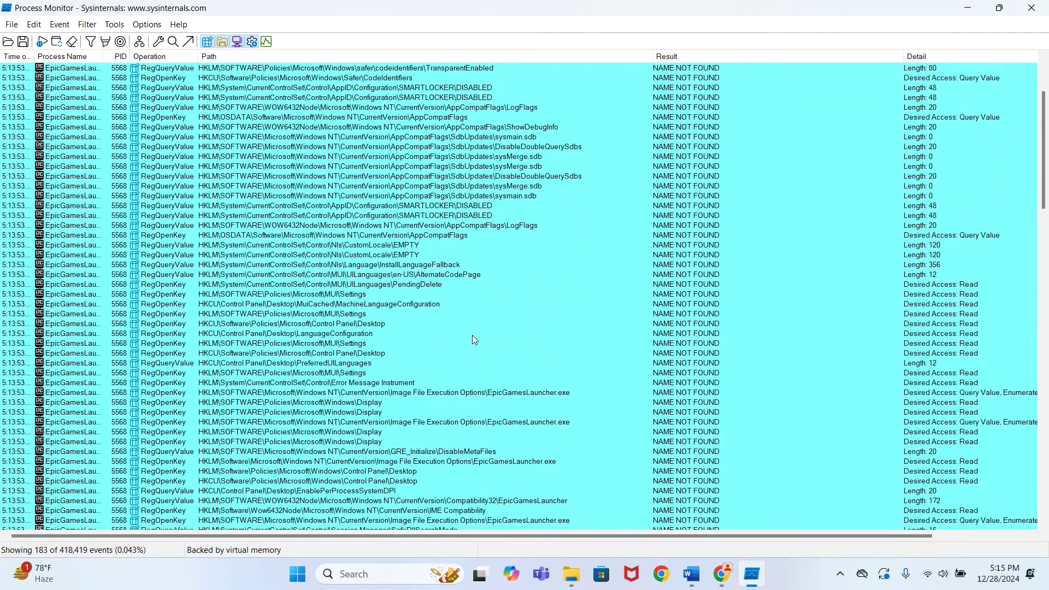
scroll(430, 345, down, 6)
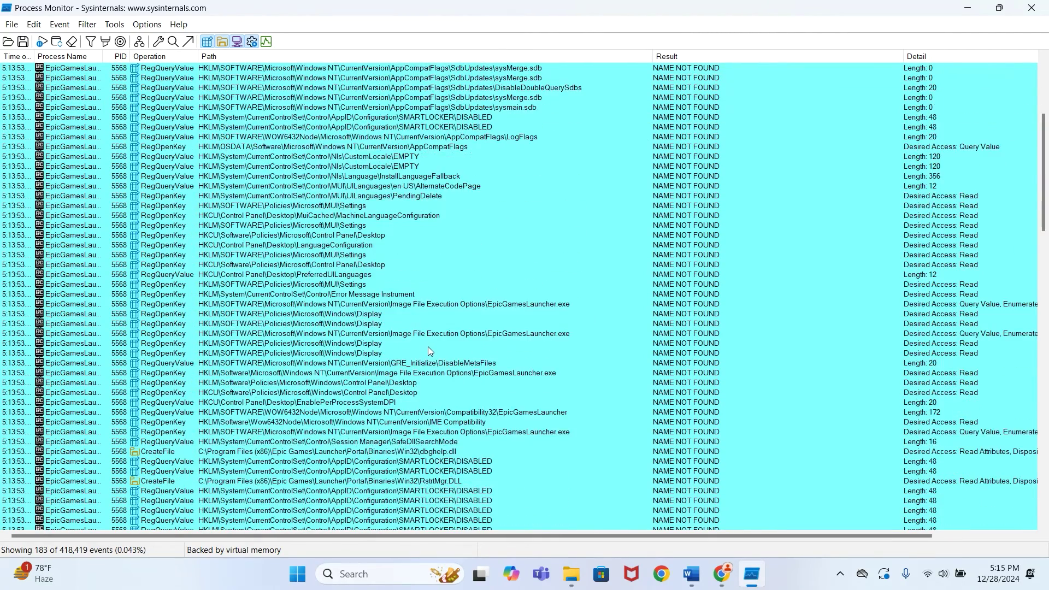
scroll(395, 425, down, 2)
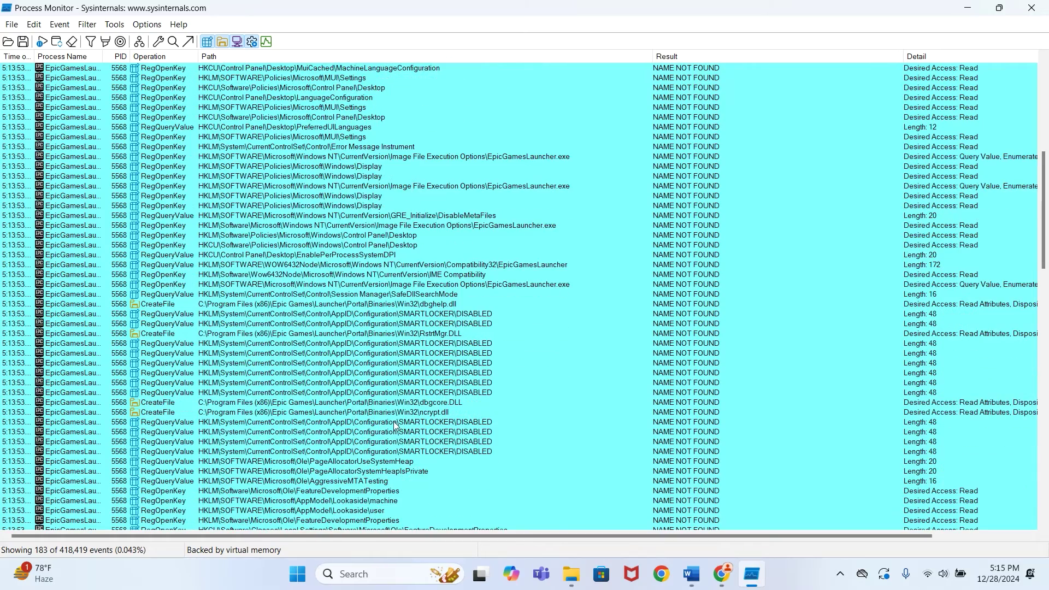
scroll(405, 424, down, 6)
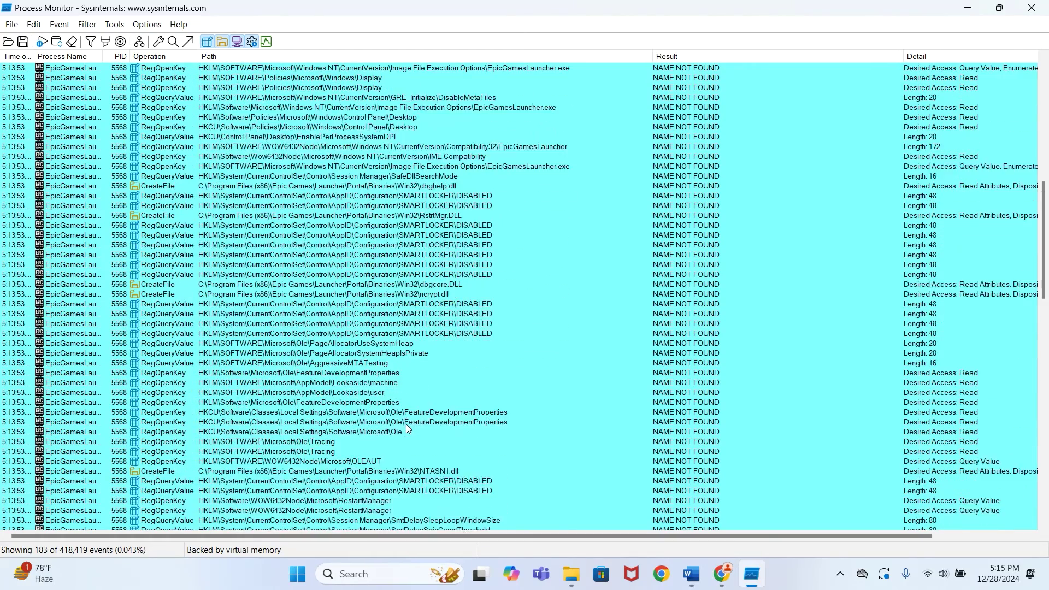
scroll(407, 428, down, 4)
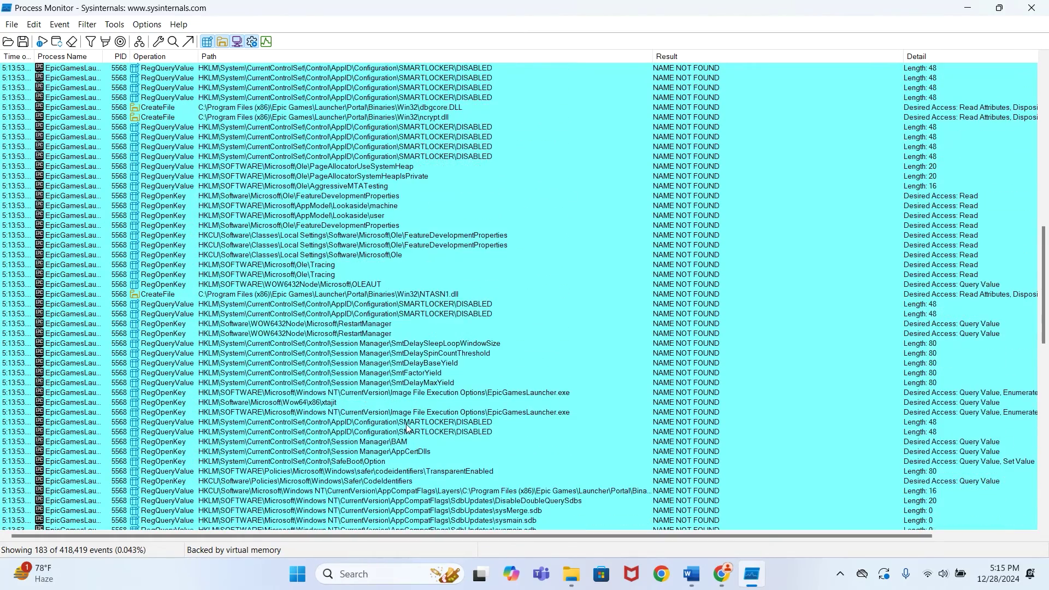
scroll(406, 428, down, 3)
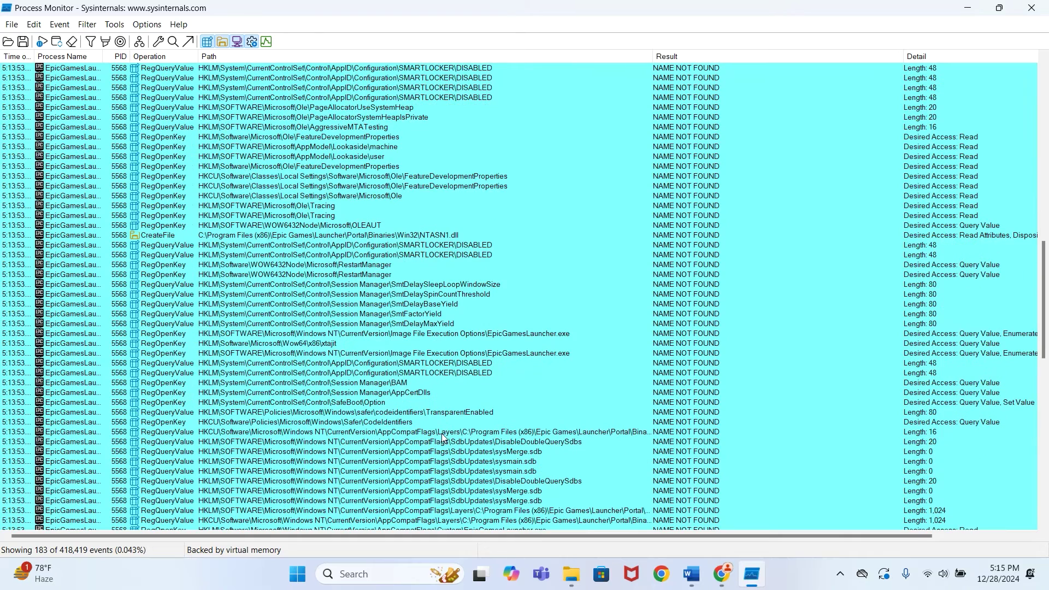
scroll(442, 437, down, 4)
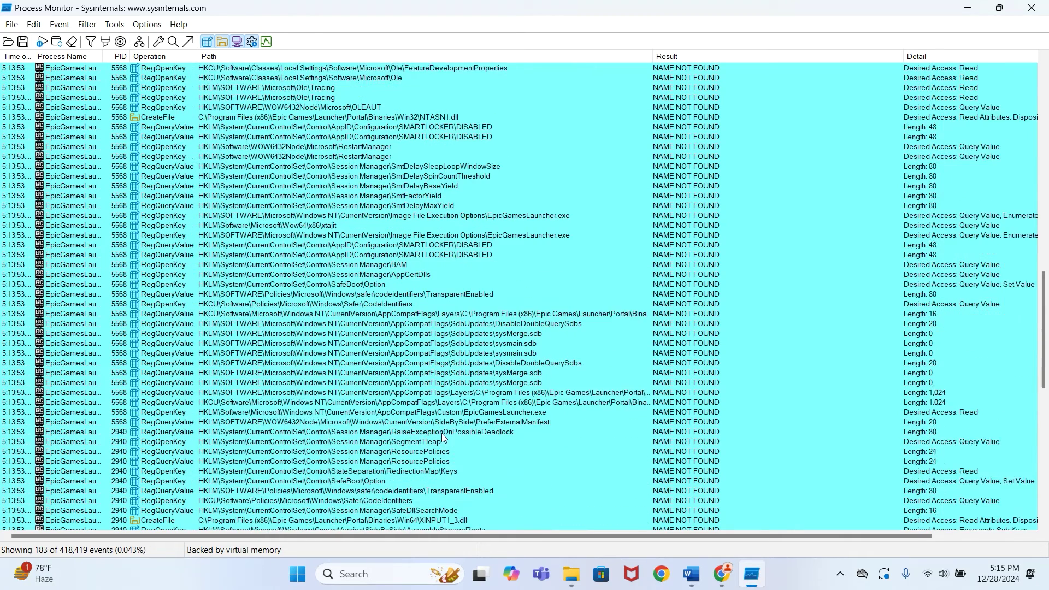
click(449, 492)
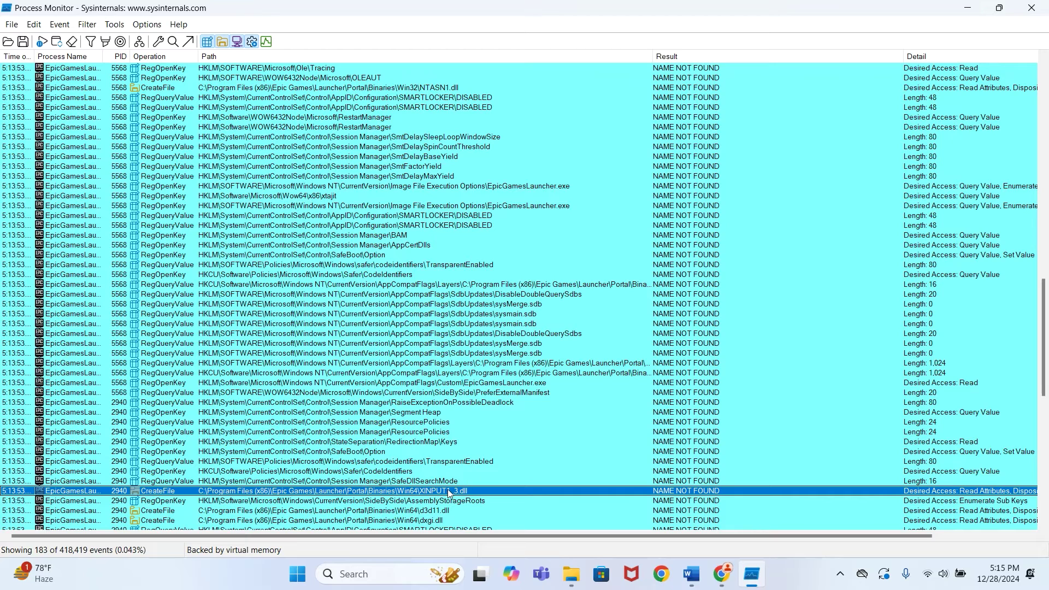
scroll(455, 497, down, 2)
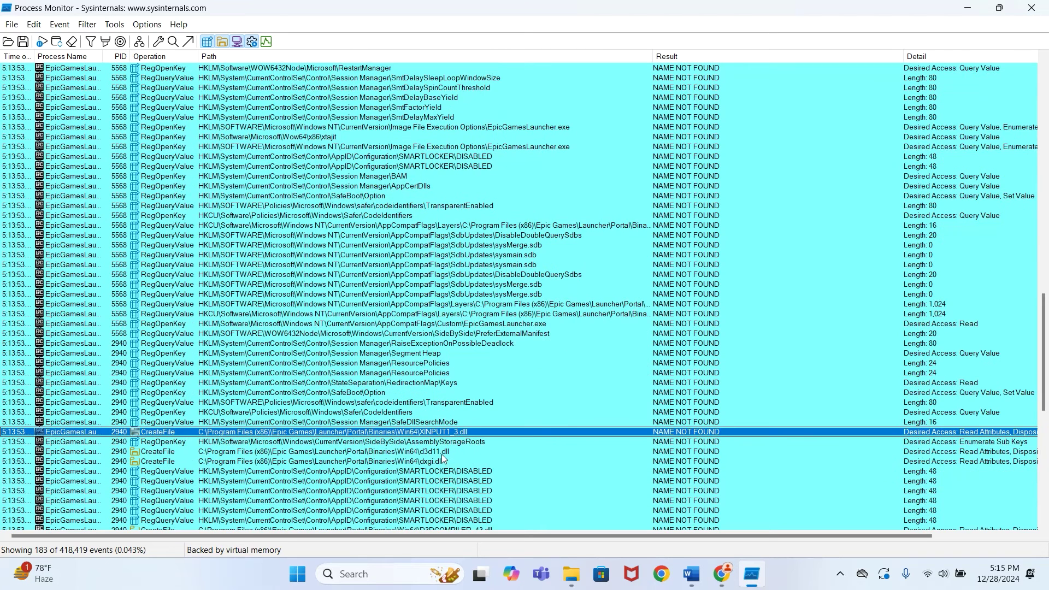
click(444, 452)
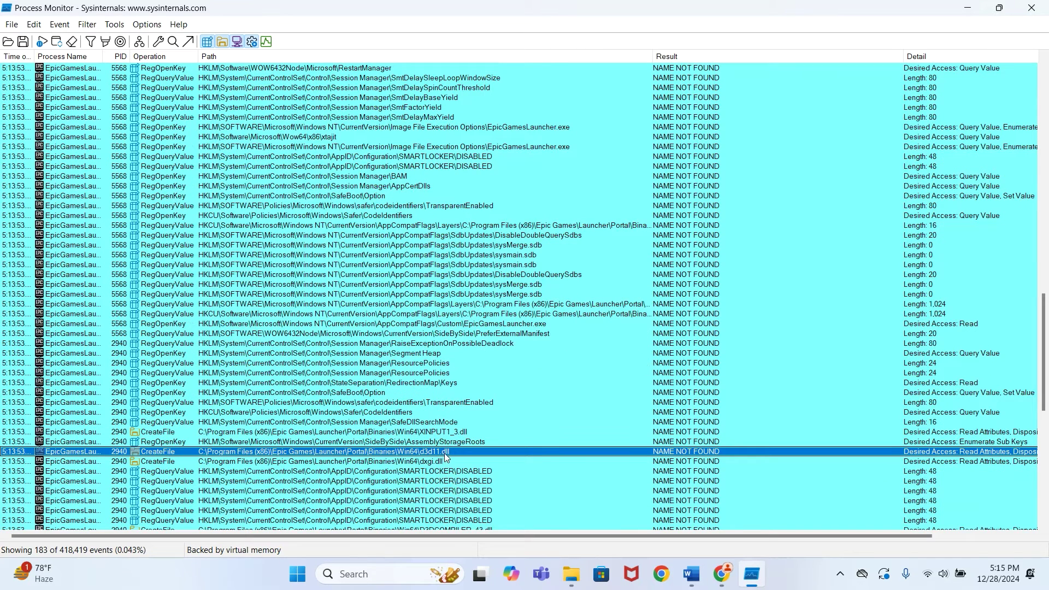
scroll(446, 457, down, 1)
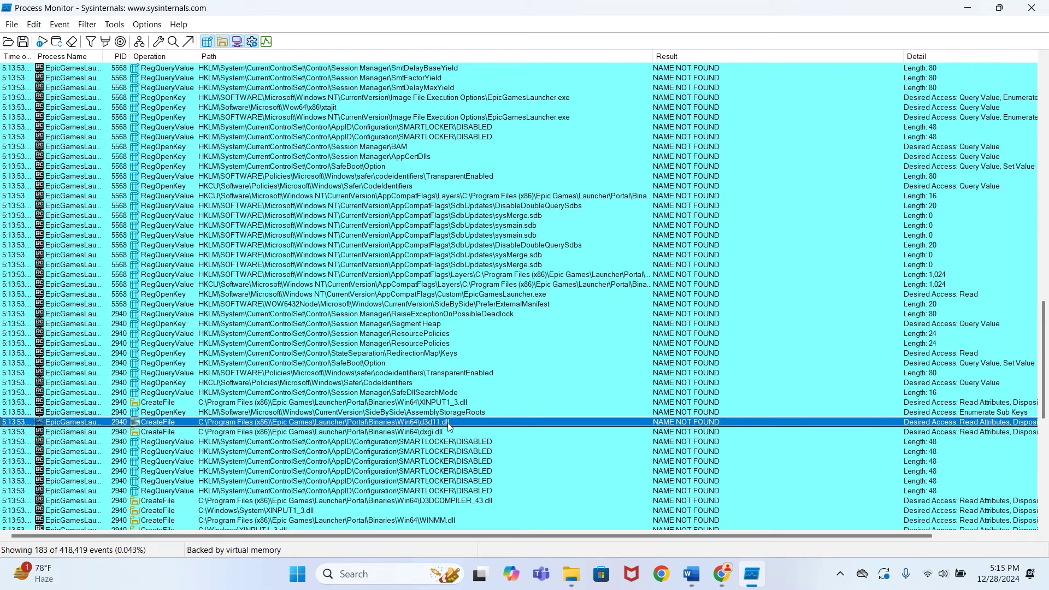
click(437, 404)
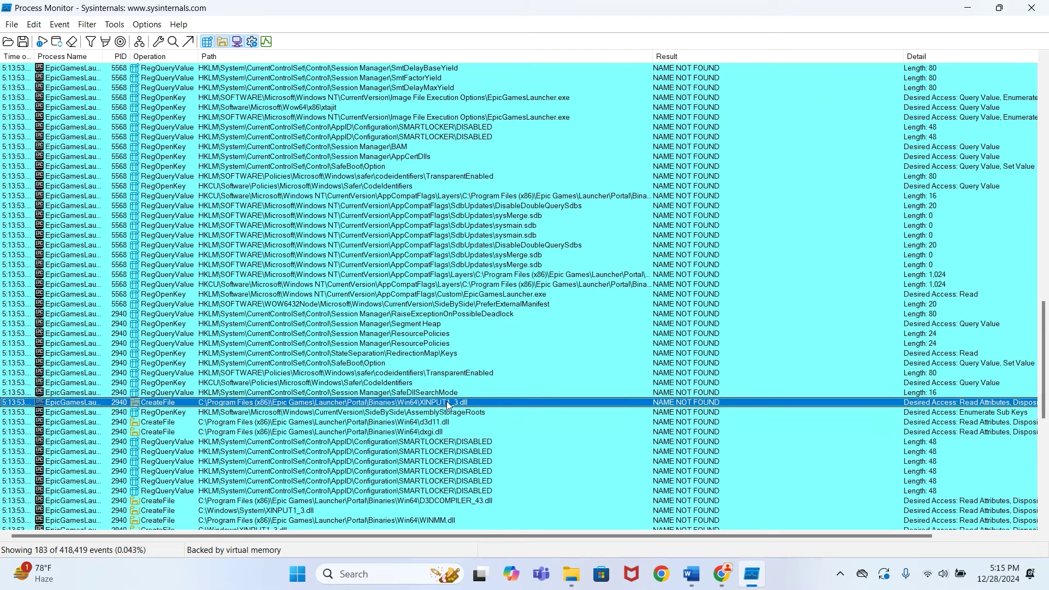
click(438, 423)
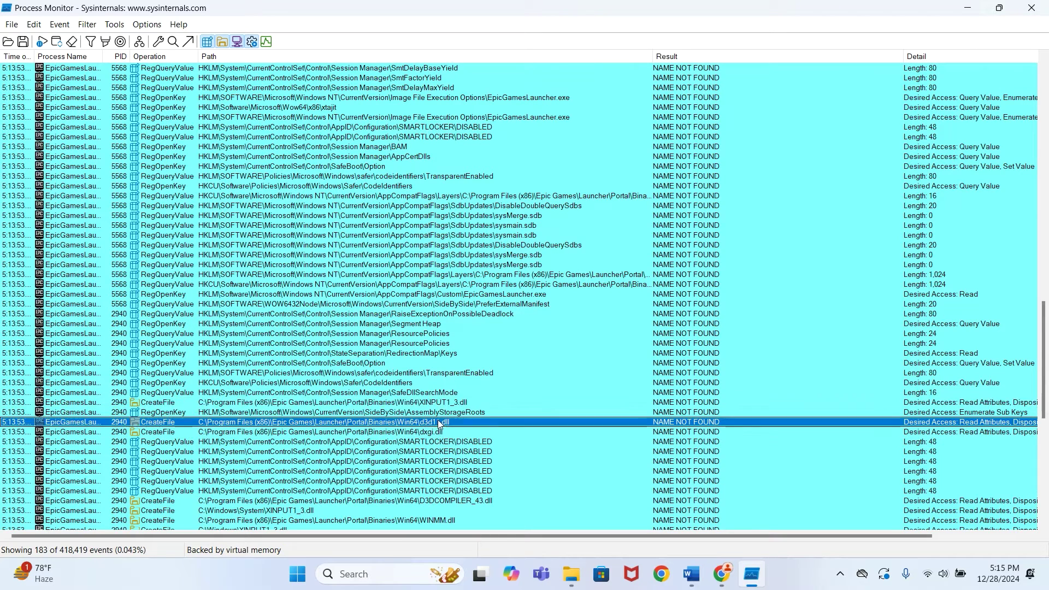
click(431, 434)
scroll(460, 447, down, 4)
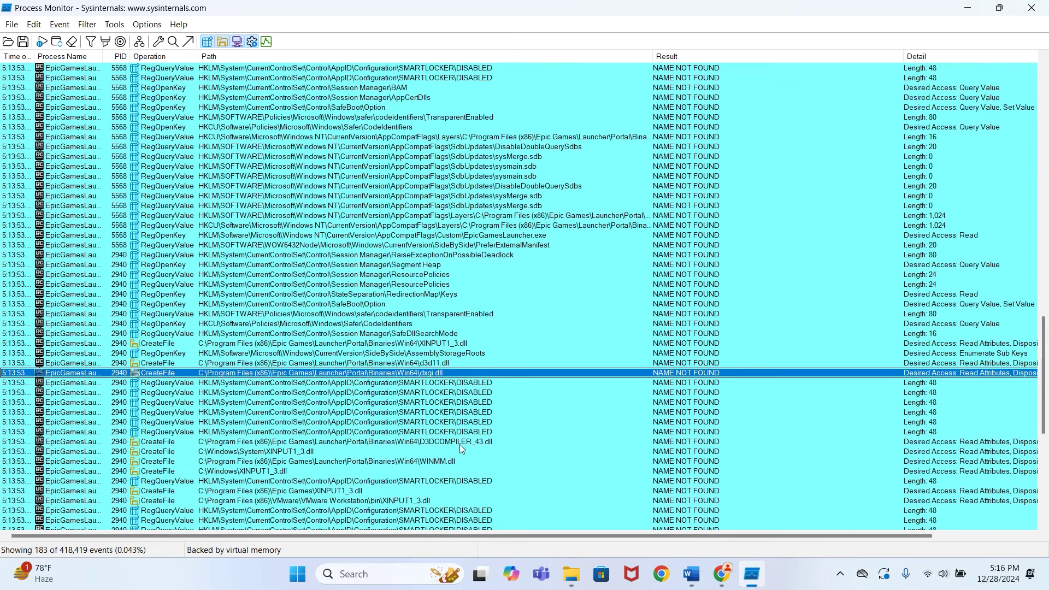
click(412, 442)
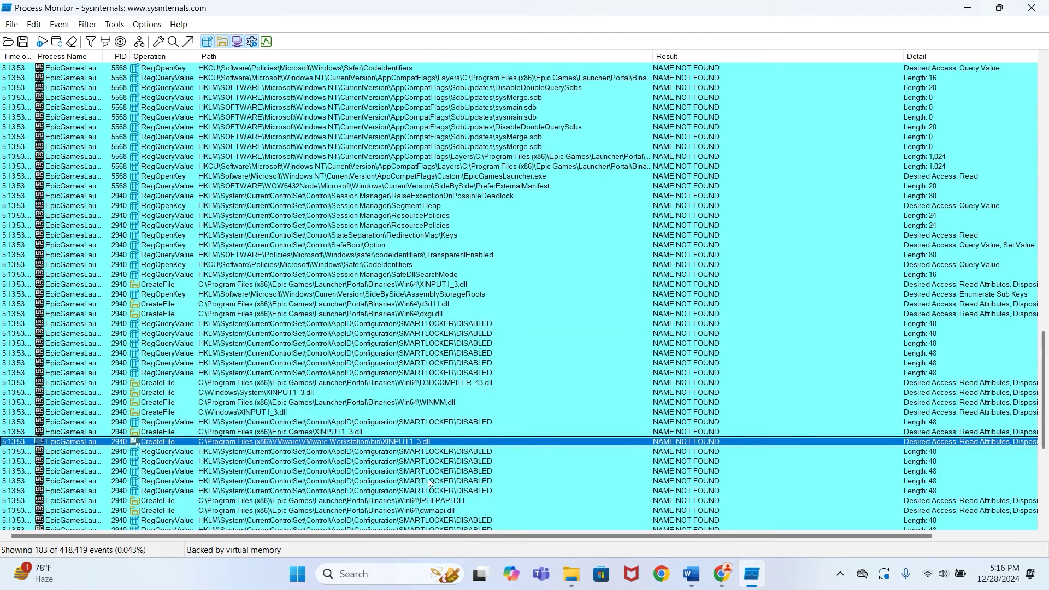
scroll(462, 500, down, 4)
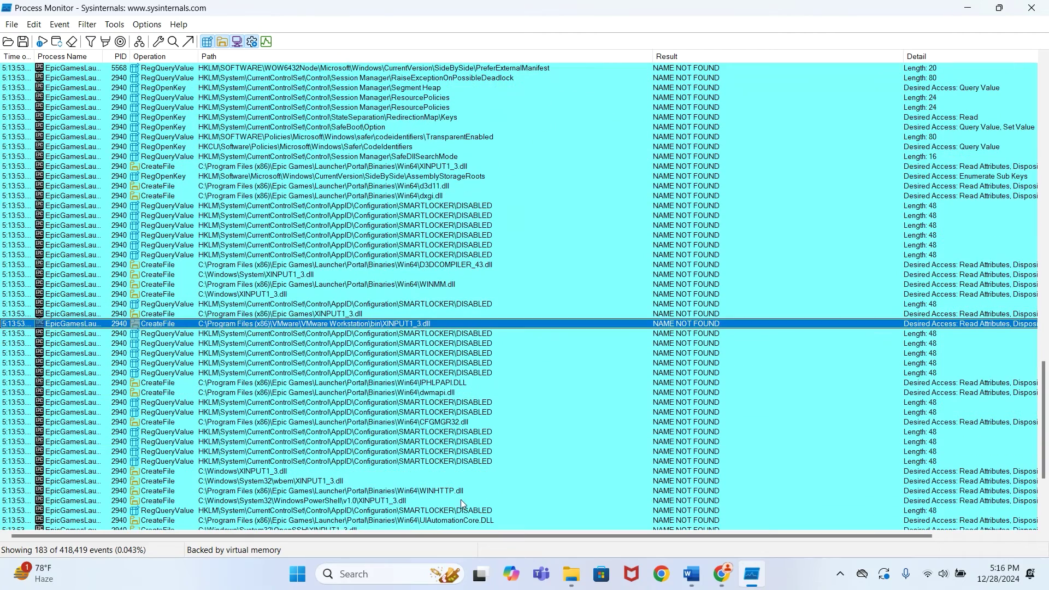
click(379, 503)
scroll(408, 499, down, 5)
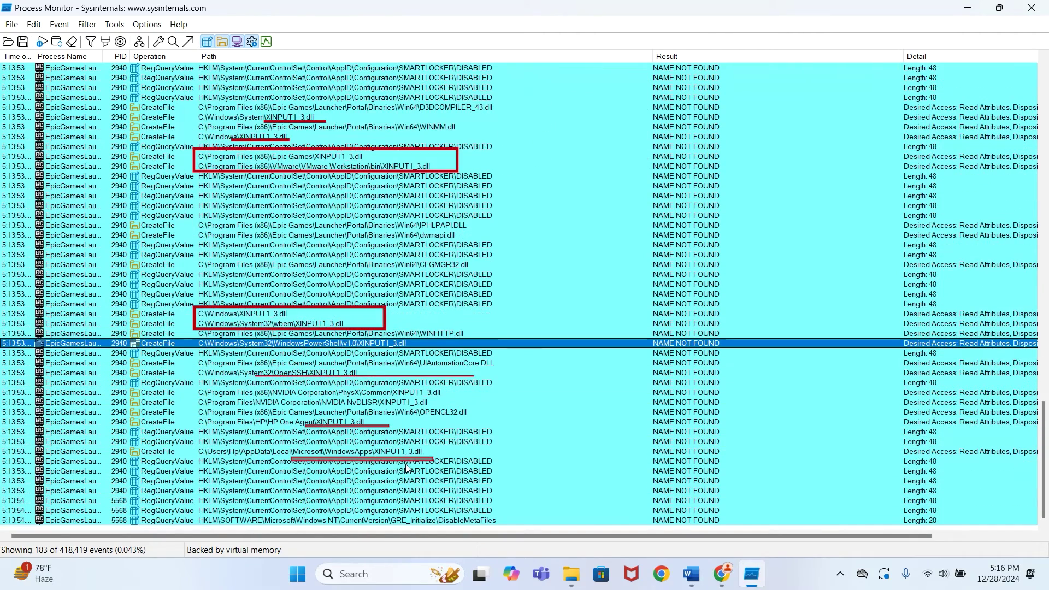
click(404, 452)
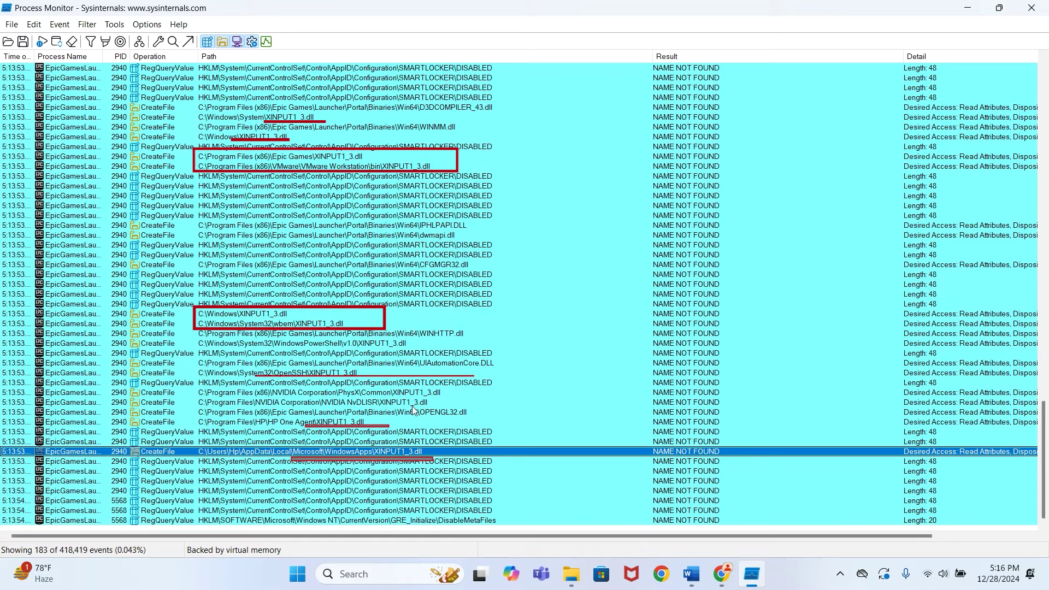
click(335, 423)
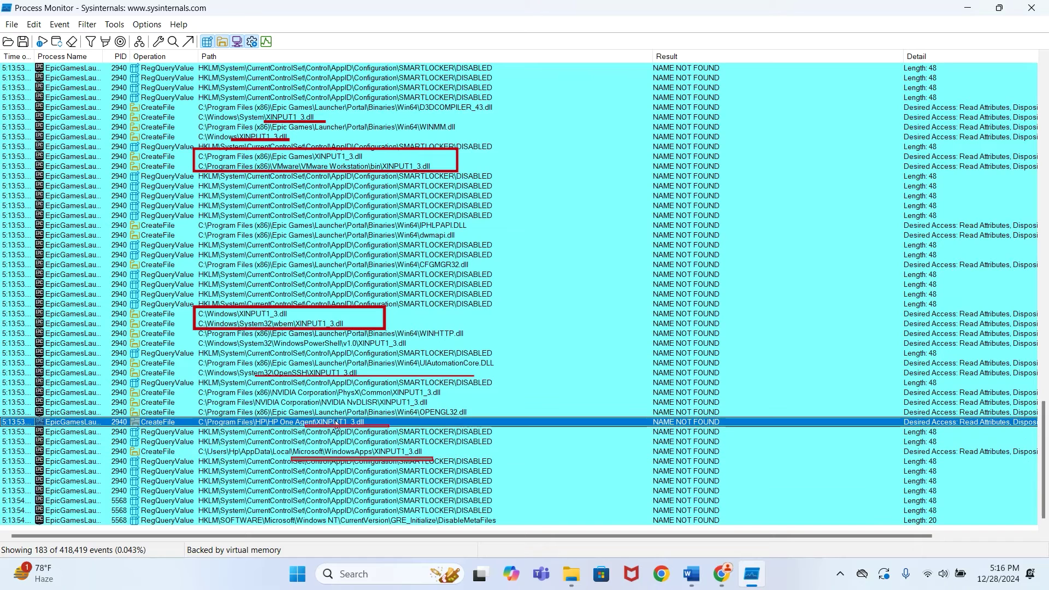
click(390, 453)
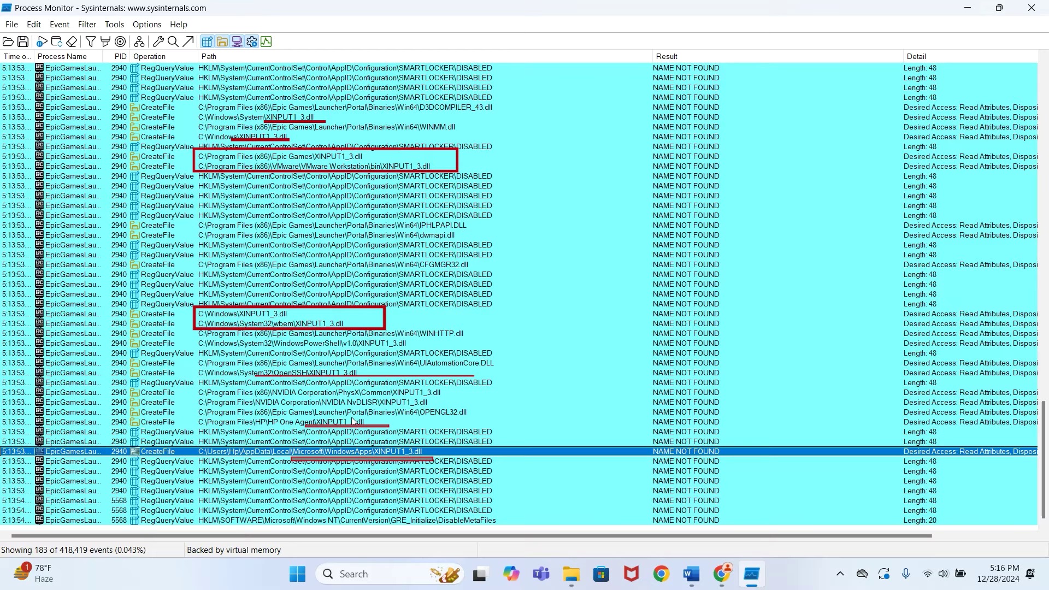
click(344, 375)
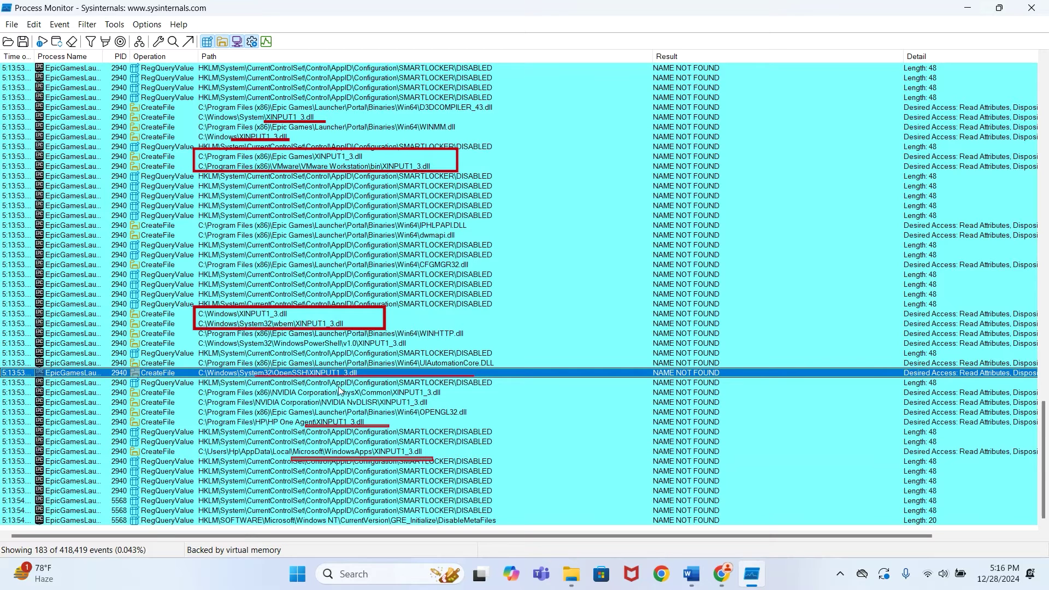
click(344, 421)
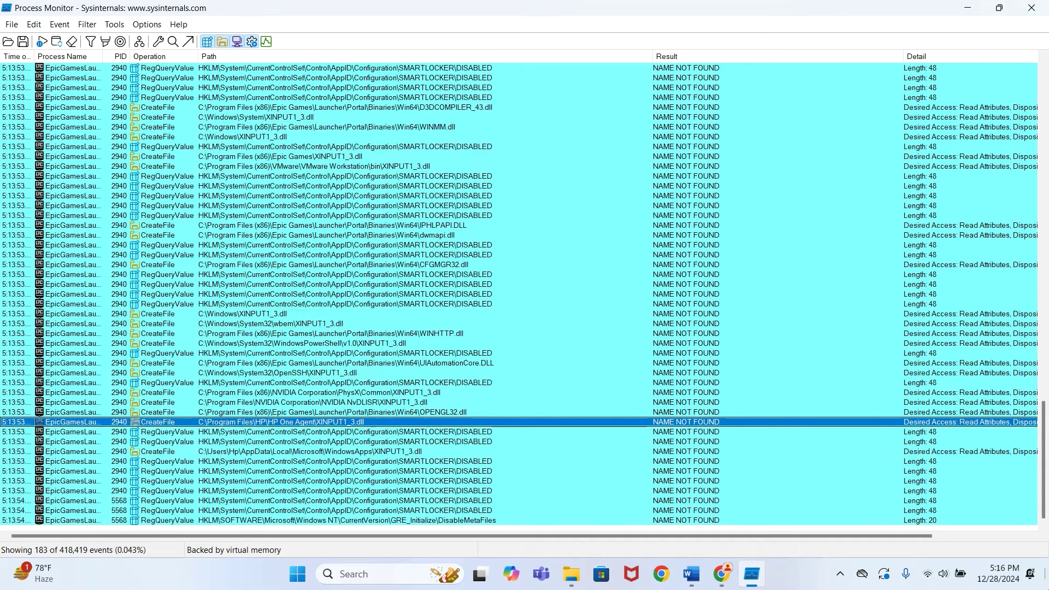
- Open File Explorer and browse into C:\Windows
key(super+e)
double_click(192, 134)
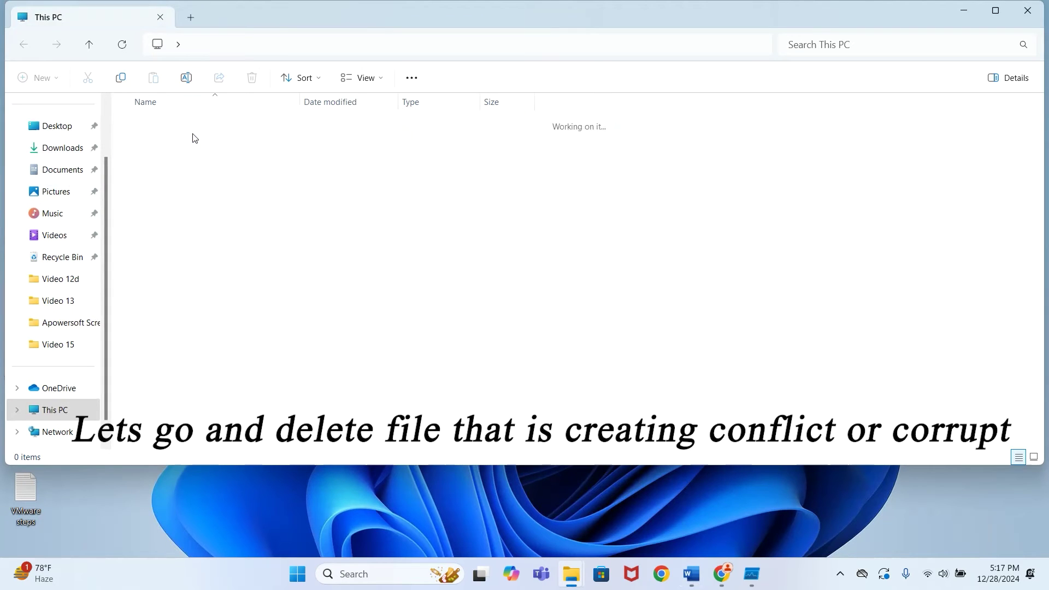
click(165, 231)
double_click(165, 231)
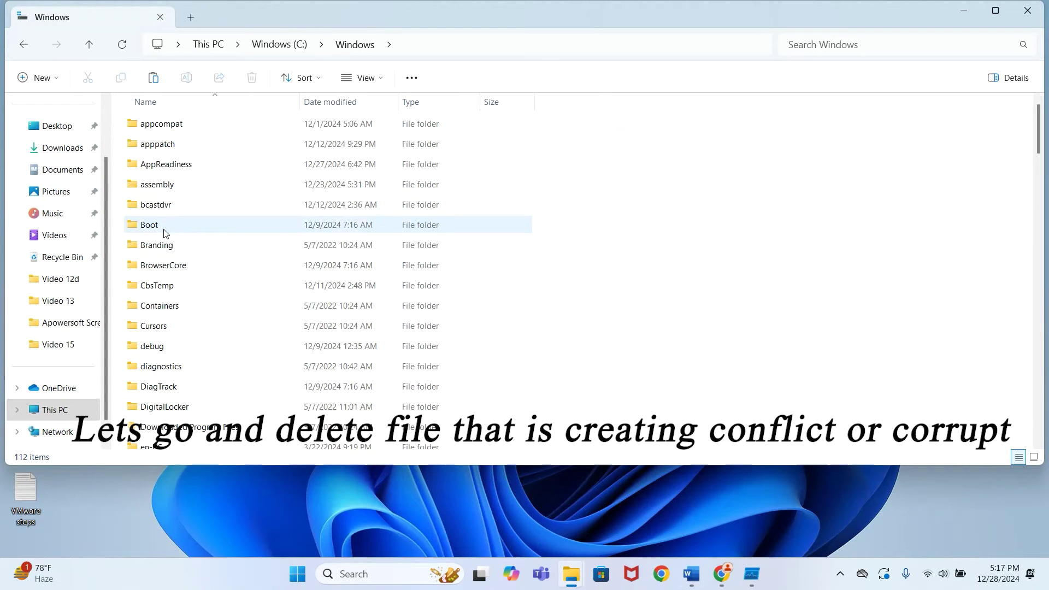
- Open the System32 folder and scroll down to its DLL files
click(182, 243)
scroll(236, 221, down, 3)
scroll(236, 222, down, 15)
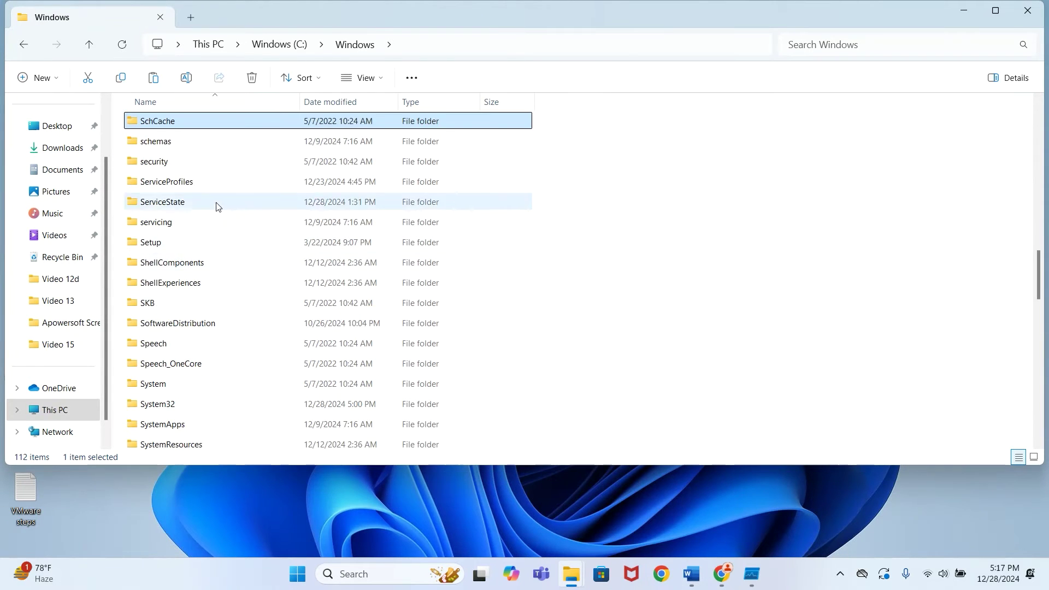
scroll(181, 270, down, 1)
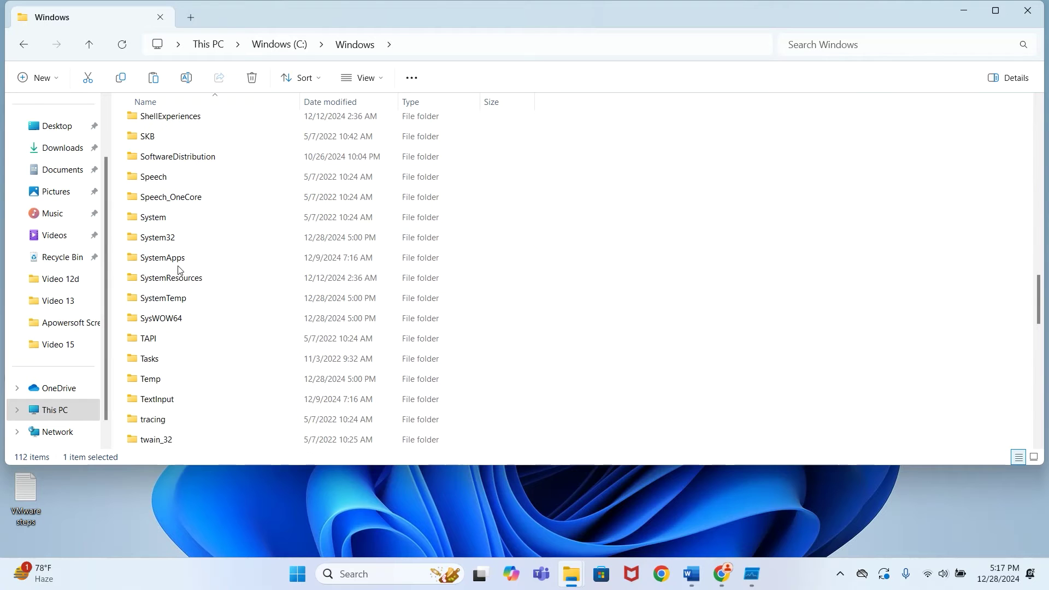
click(180, 239)
double_click(180, 240)
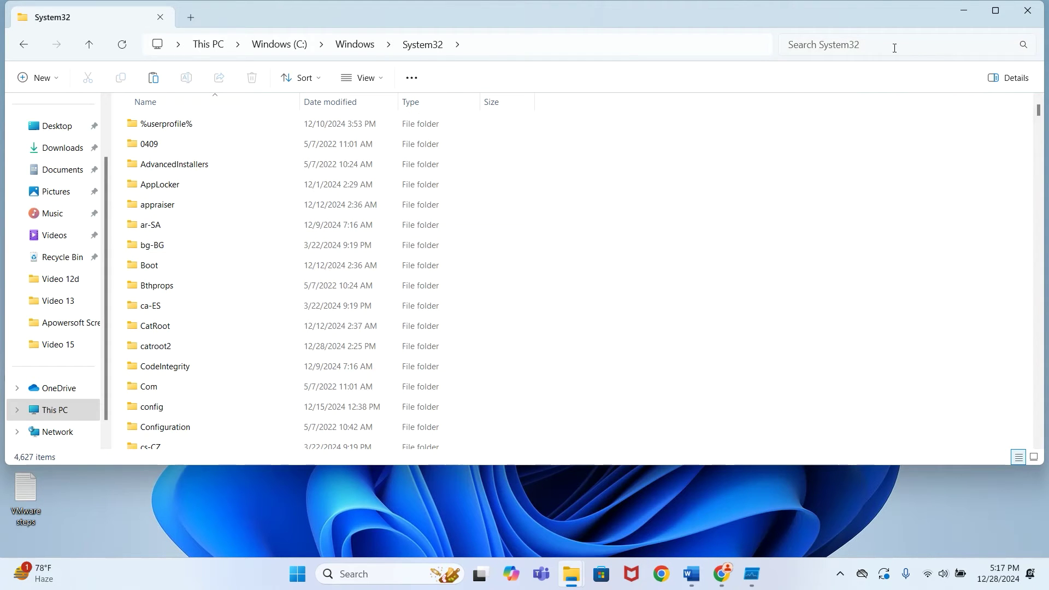
scroll(560, 255, down, 6)
scroll(499, 330, down, 20)
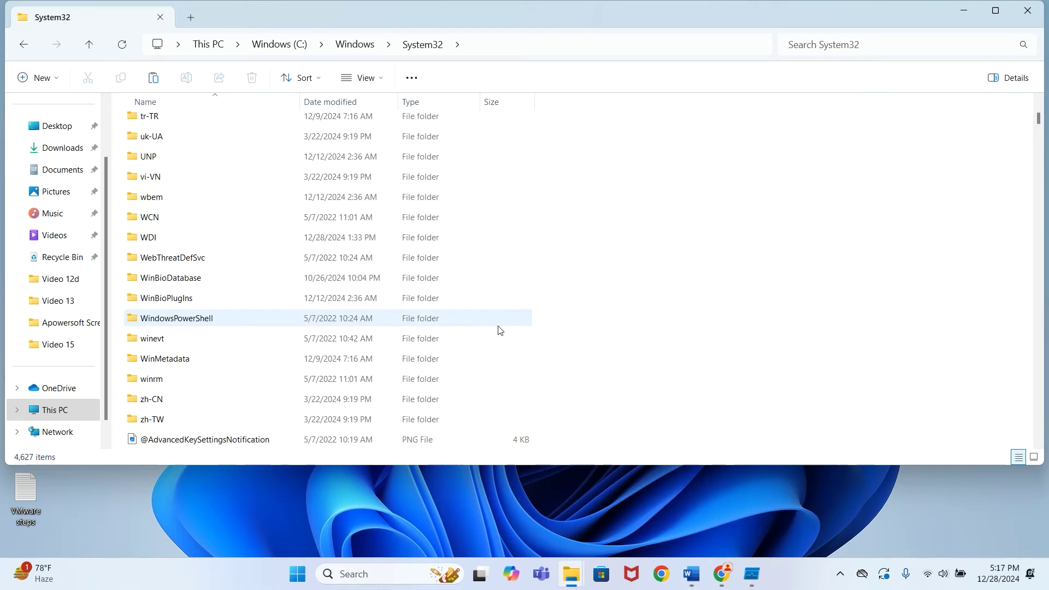
scroll(499, 327, down, 20)
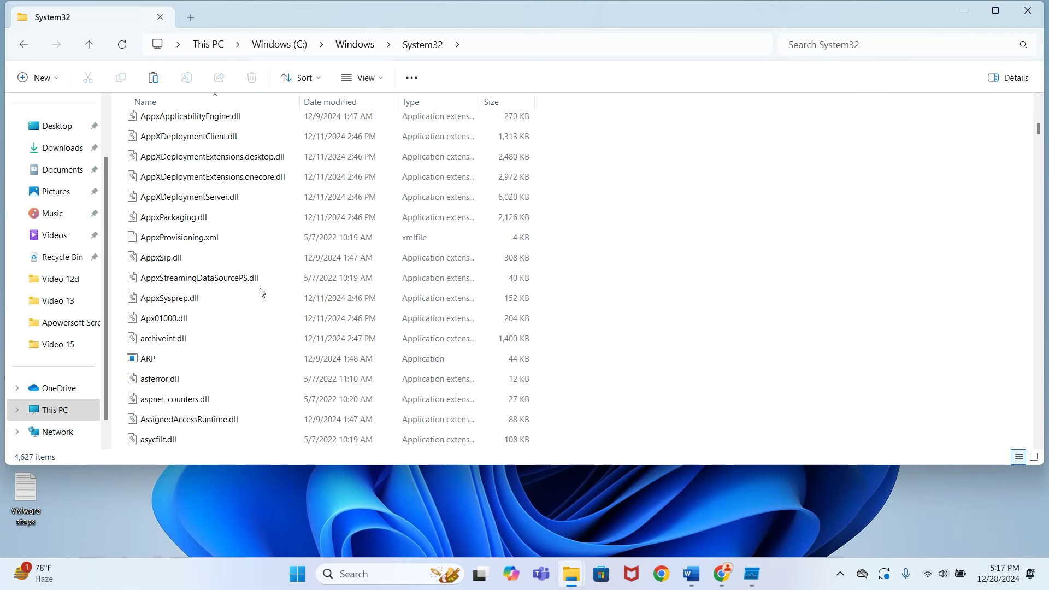
- Search System32 for xinput1_3 and delete xinput1_3.dll with administrator permission
click(808, 48)
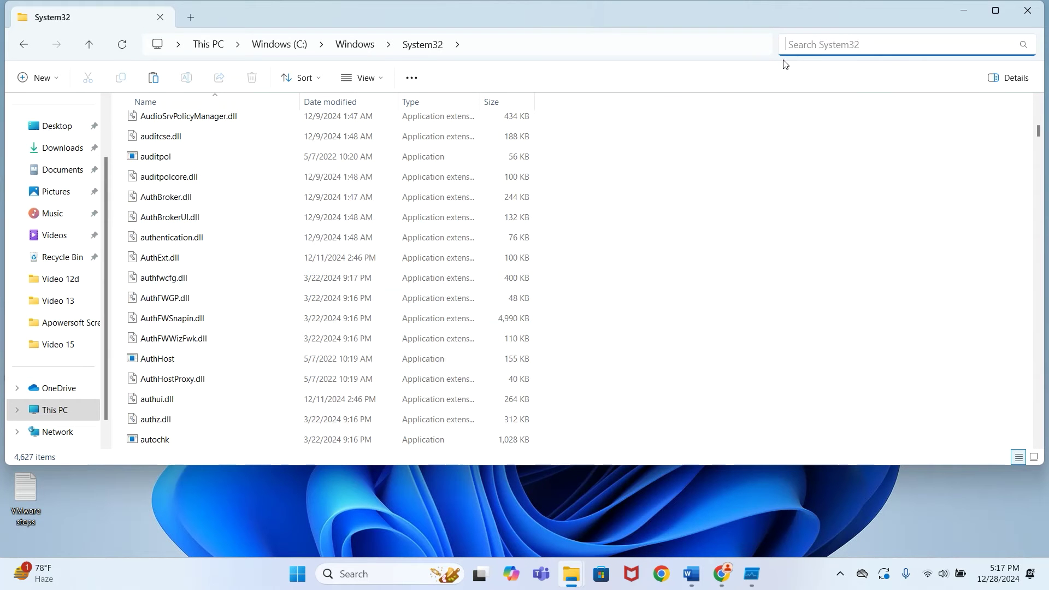
text(xinput1)
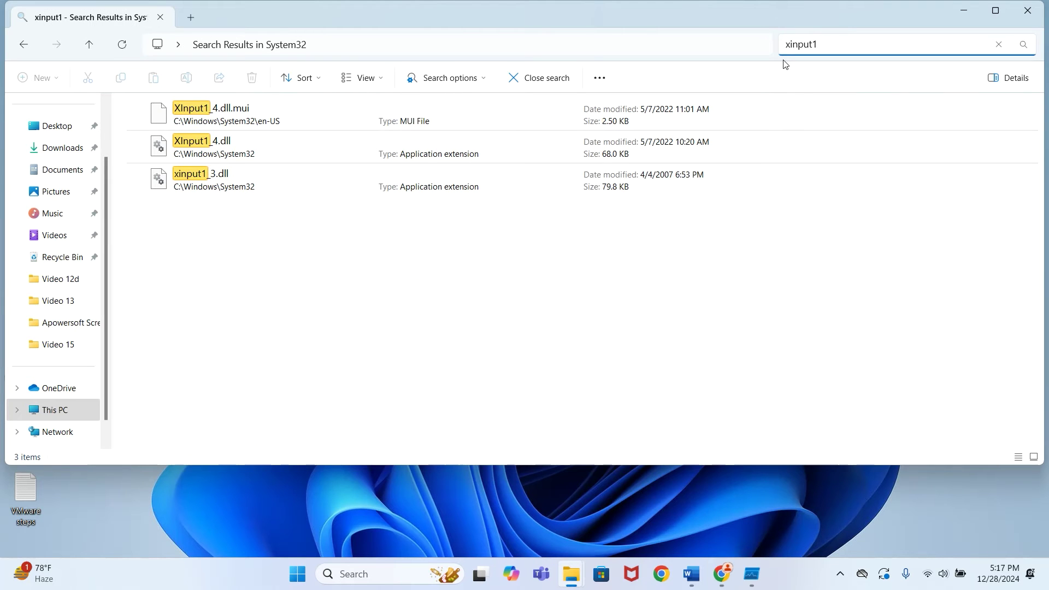
text(3)
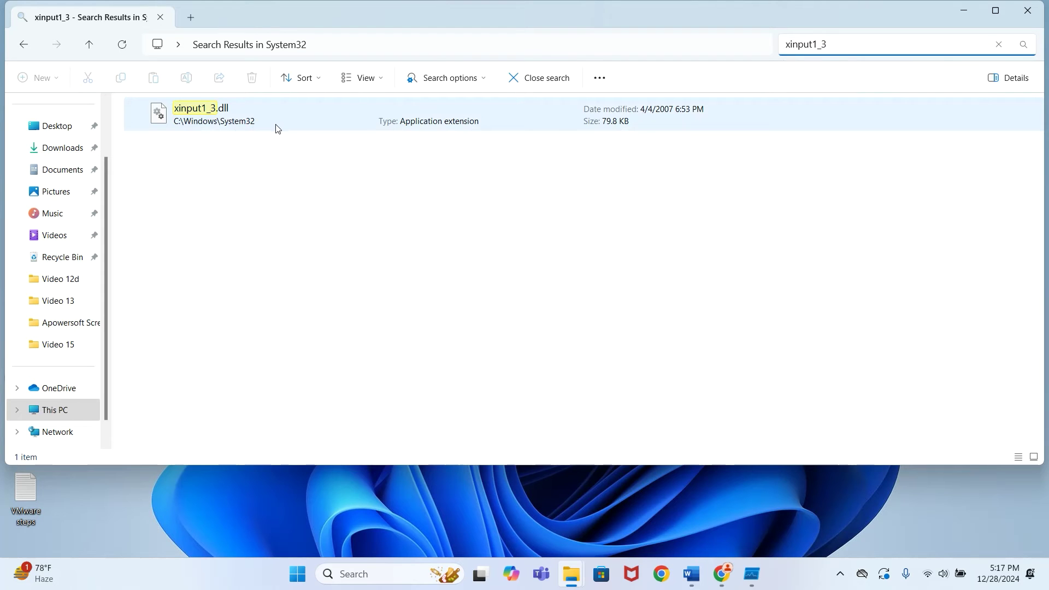
click(257, 123)
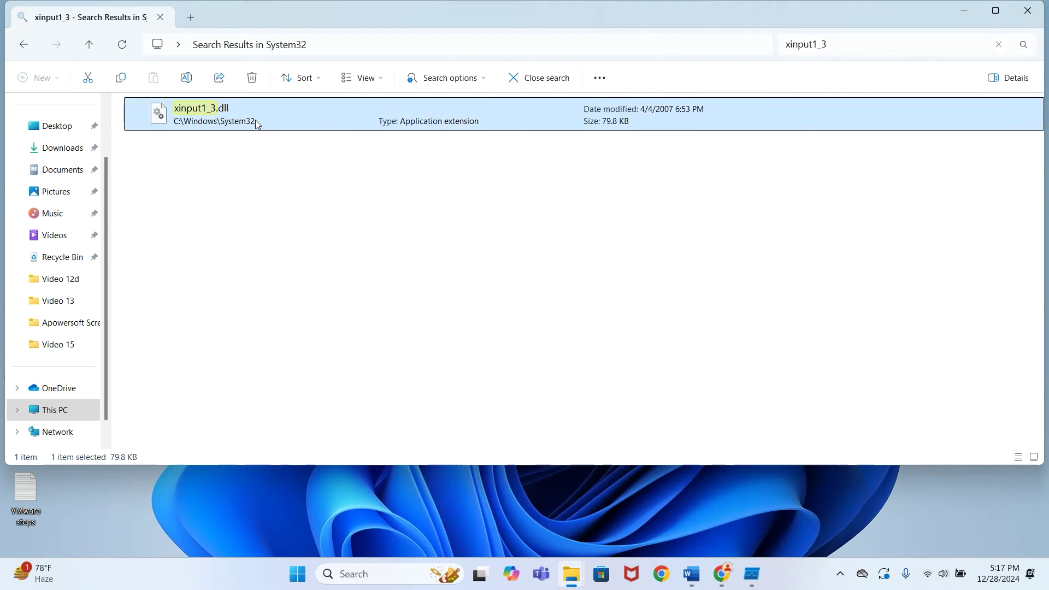
key(Delete)
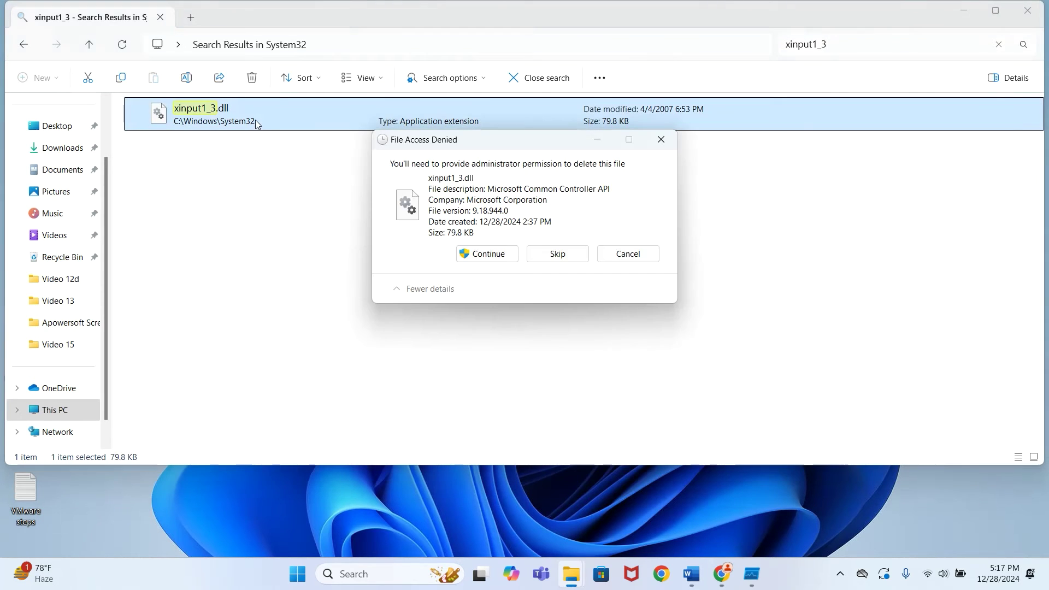
key(Return)
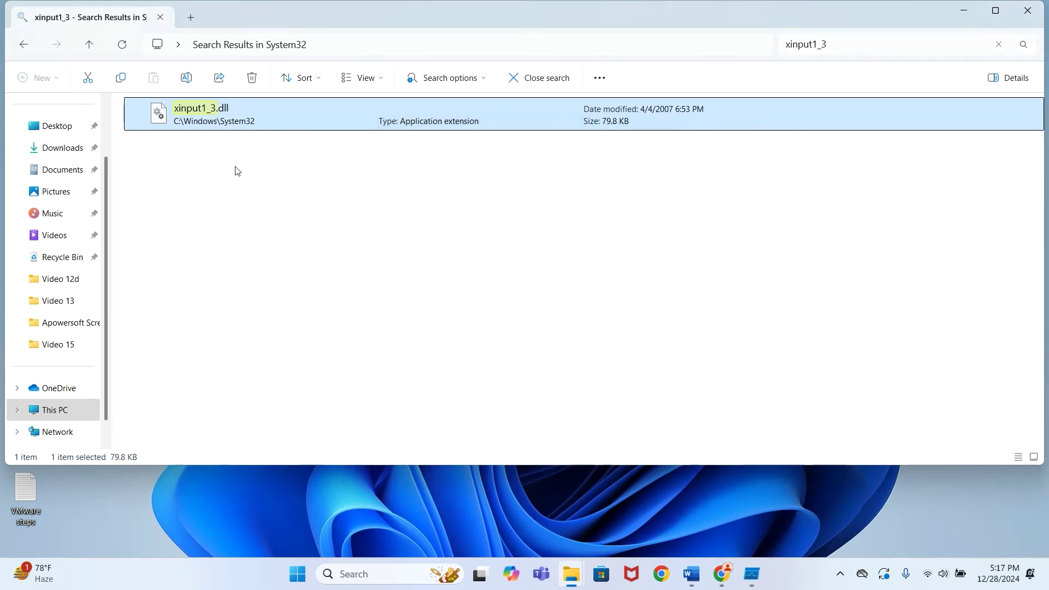
- Refresh the search results to confirm the file is gone, then close File Explorer
right_click(593, 201)
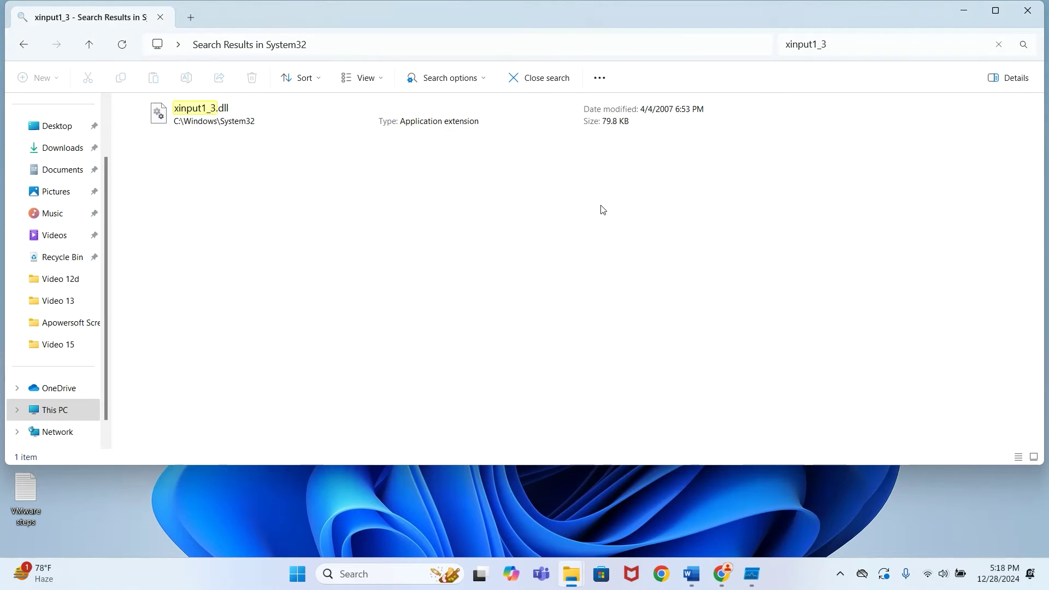
right_click(481, 213)
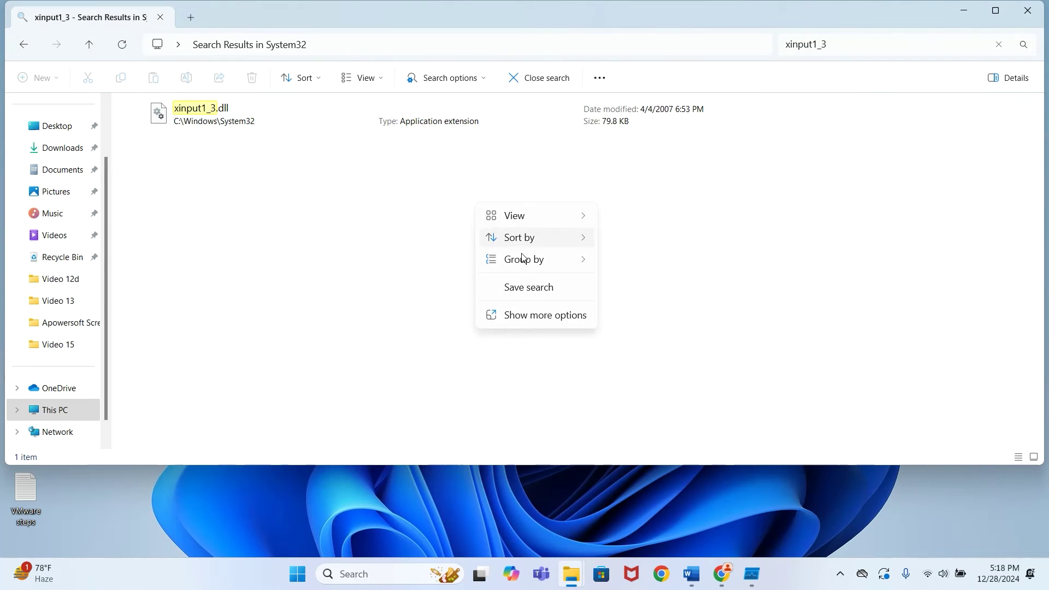
click(509, 316)
click(511, 256)
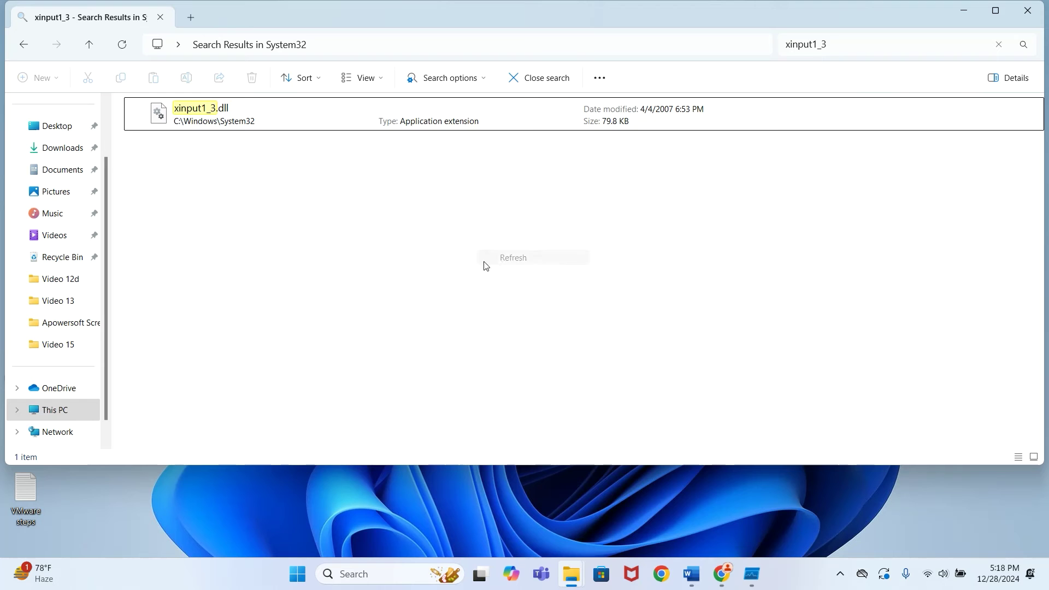
click(1031, 12)
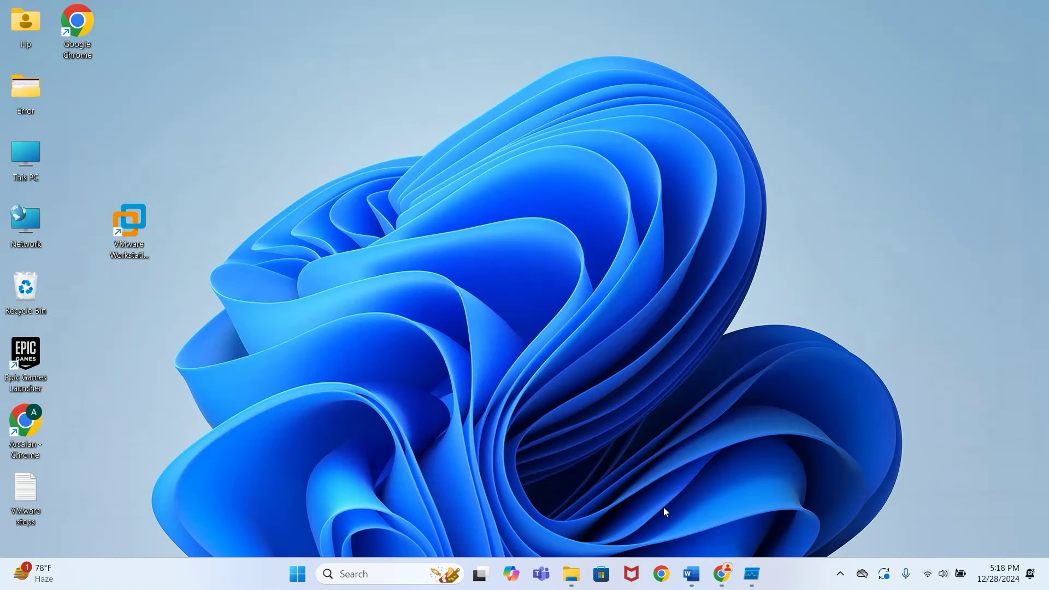
- Bring back the DLL Error document and scroll to the DirectX End-User Runtimes section
click(692, 578)
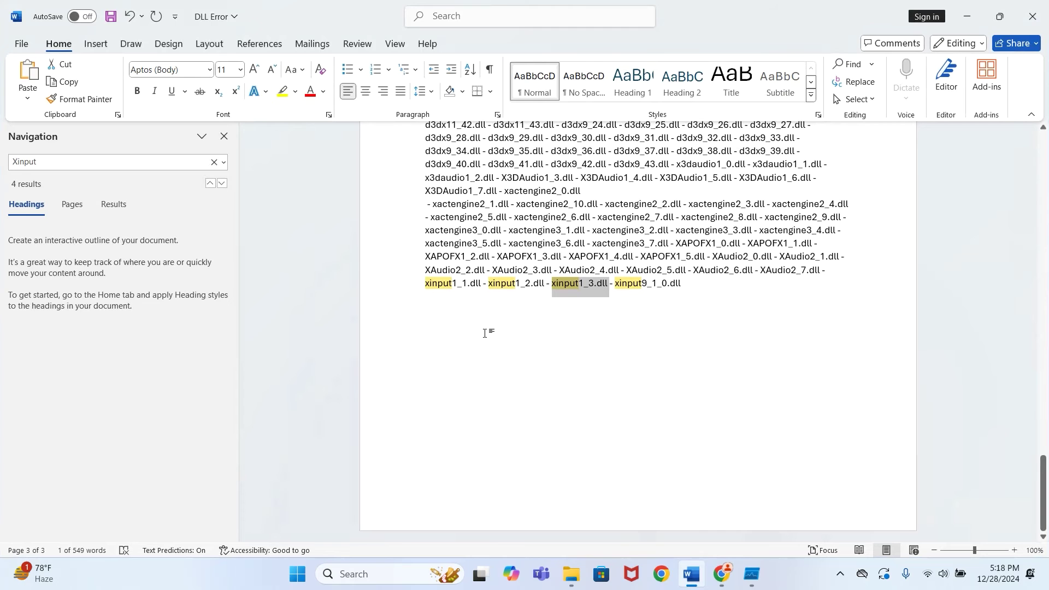
scroll(506, 329, up, 3)
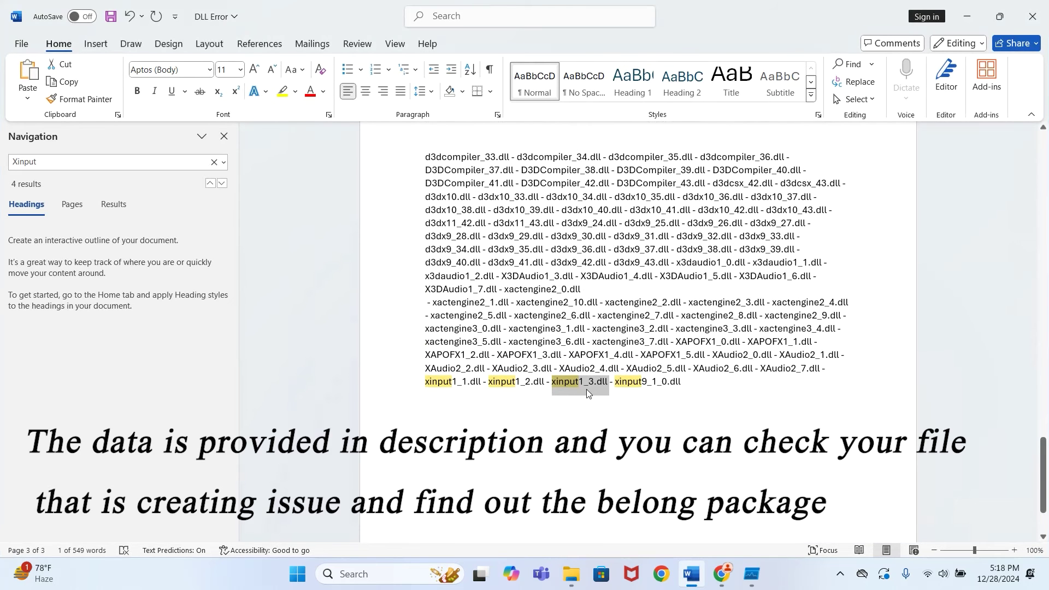
scroll(589, 391, up, 3)
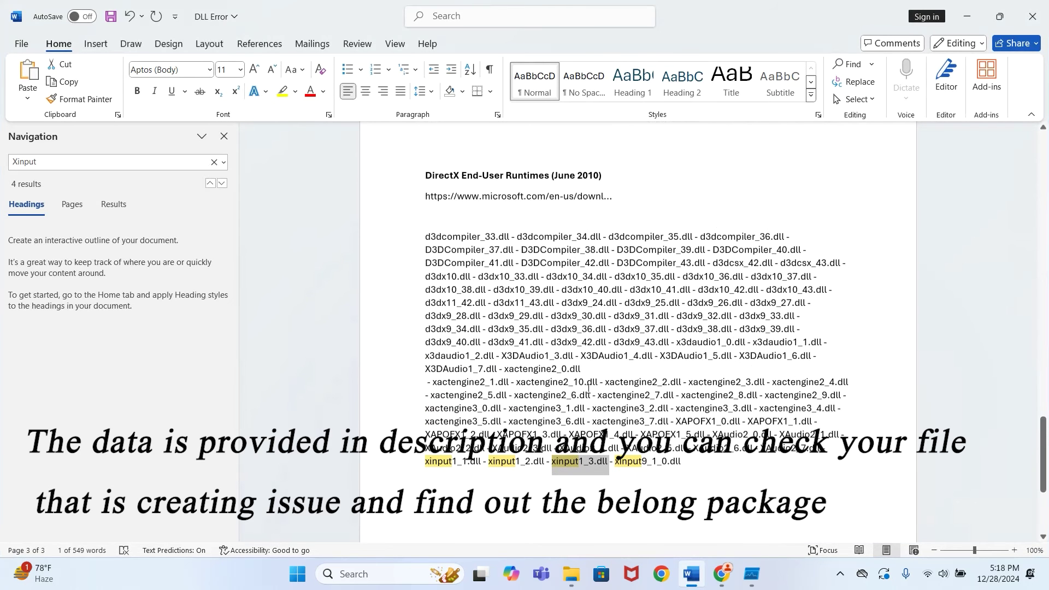
scroll(588, 392, up, 1)
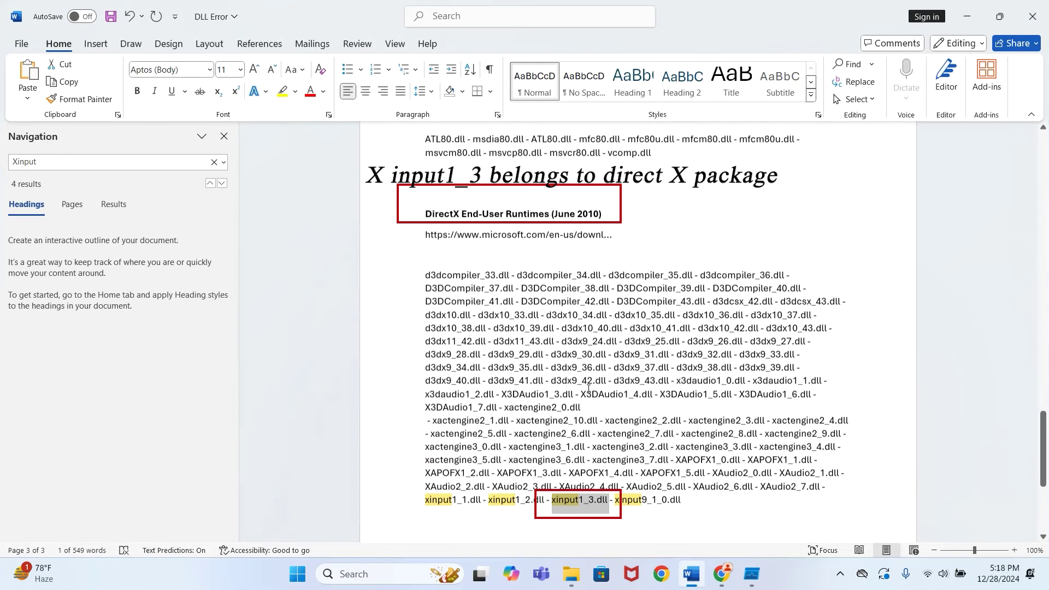
scroll(589, 390, up, 20)
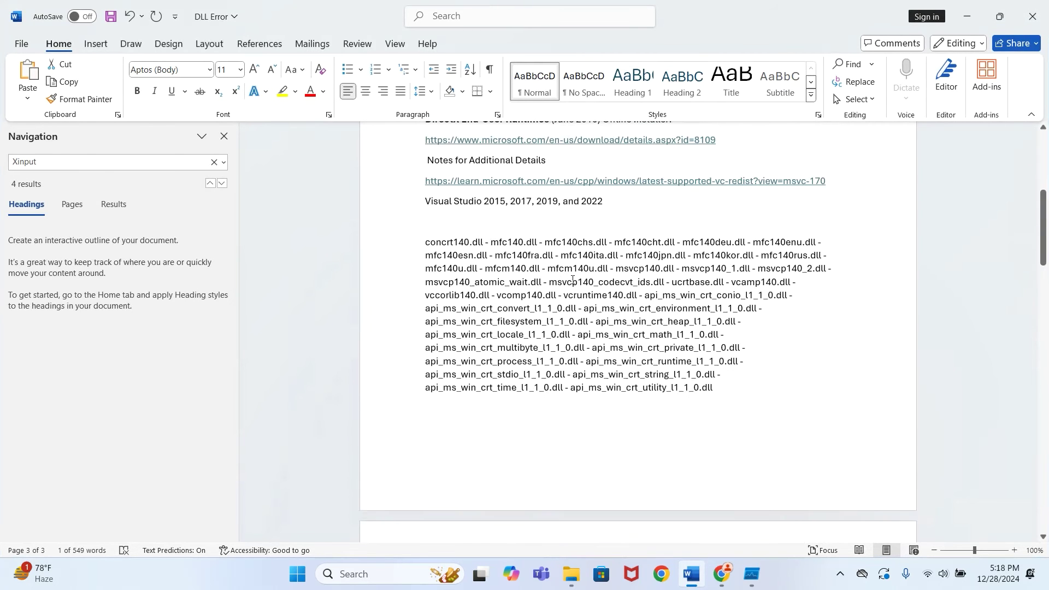
scroll(425, 323, down, 3)
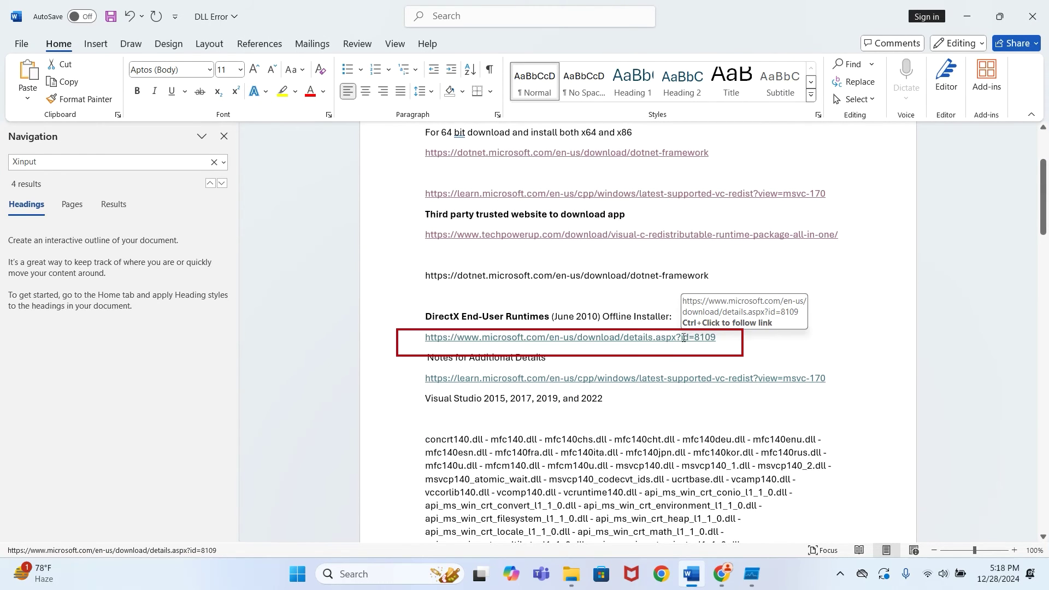
- Copy the DirectX End-User Runtimes (June 2010) download link and minimize Word
drag(712, 346, 432, 340)
right_click(432, 340)
click(466, 259)
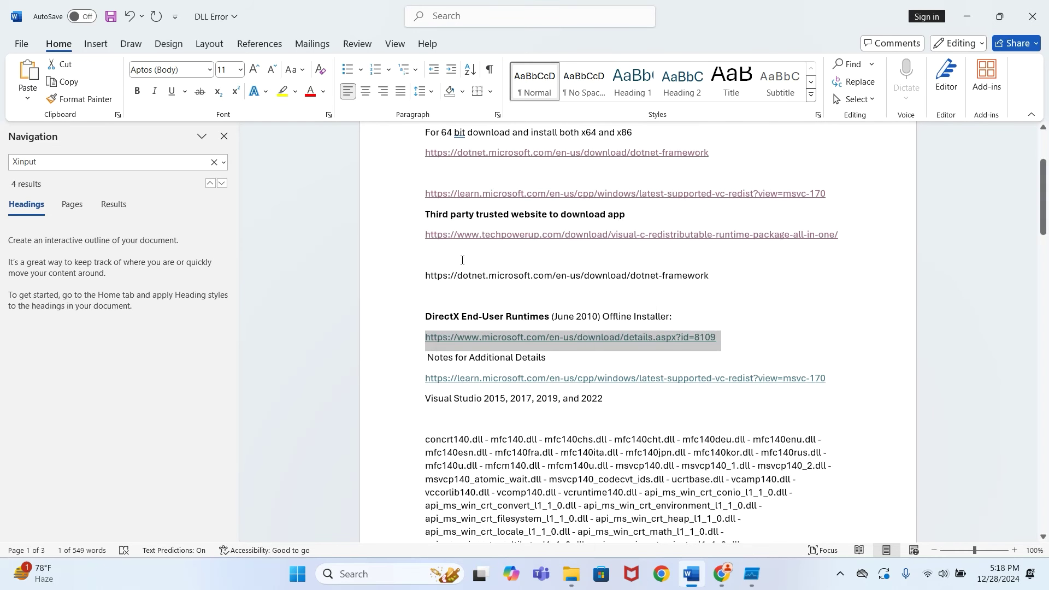
click(967, 16)
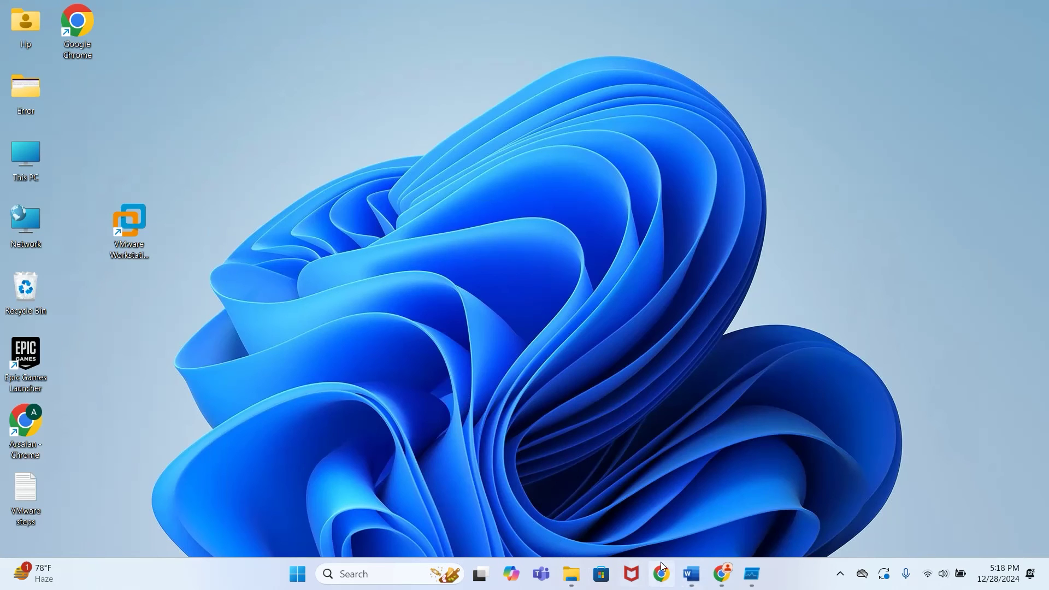
- Open the copied DirectX End-User Runtimes (June 2010) page in a new Chrome tab
click(664, 576)
click(401, 347)
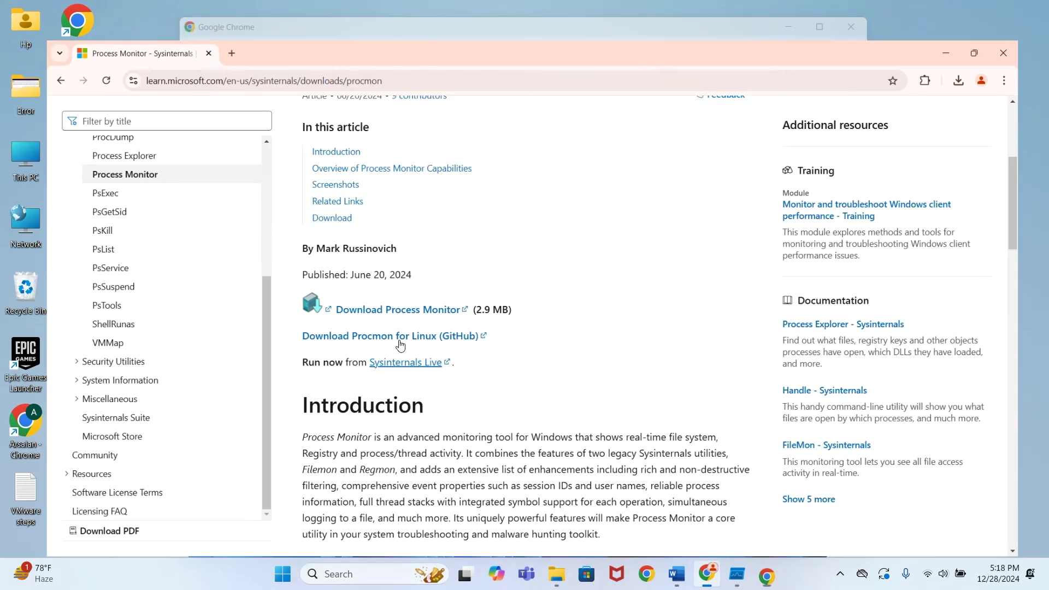
click(199, 13)
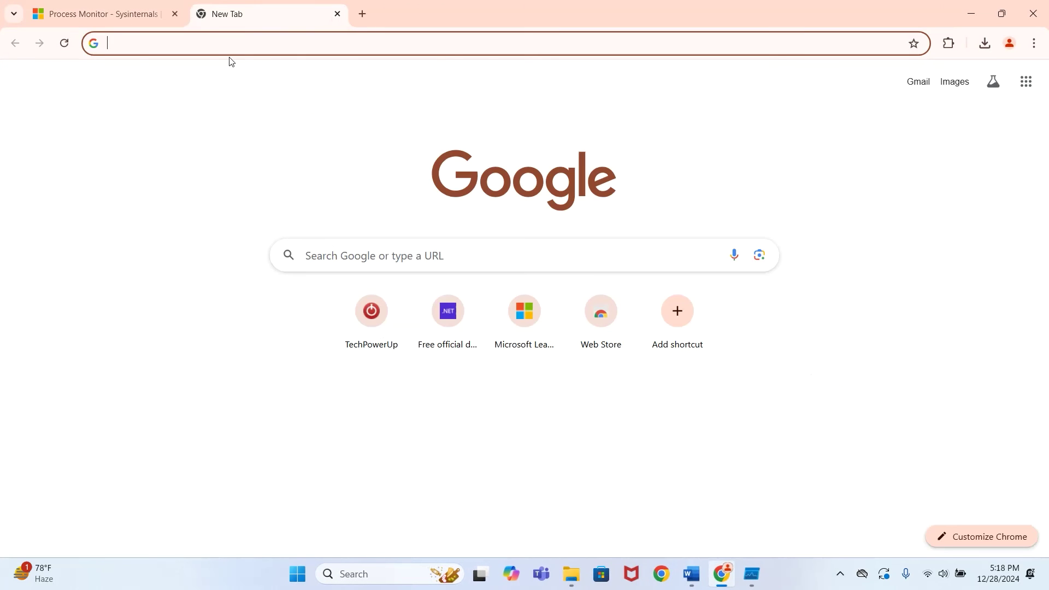
key(ctrl+v)
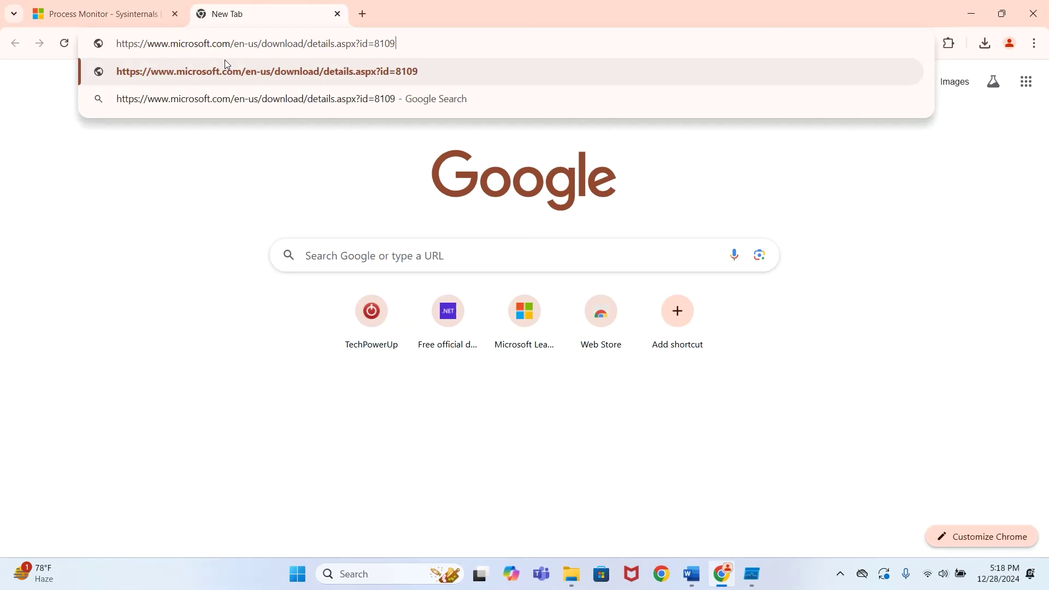
key(Return)
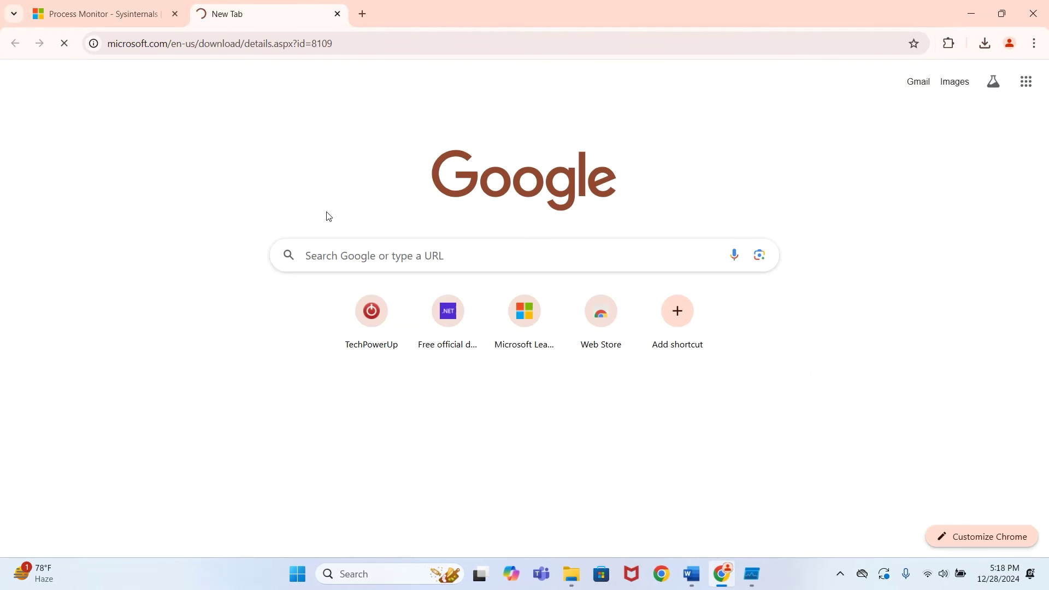
- Download directx_Jun2010_redist.exe (95.6 MB) from the page
scroll(328, 218, down, 2)
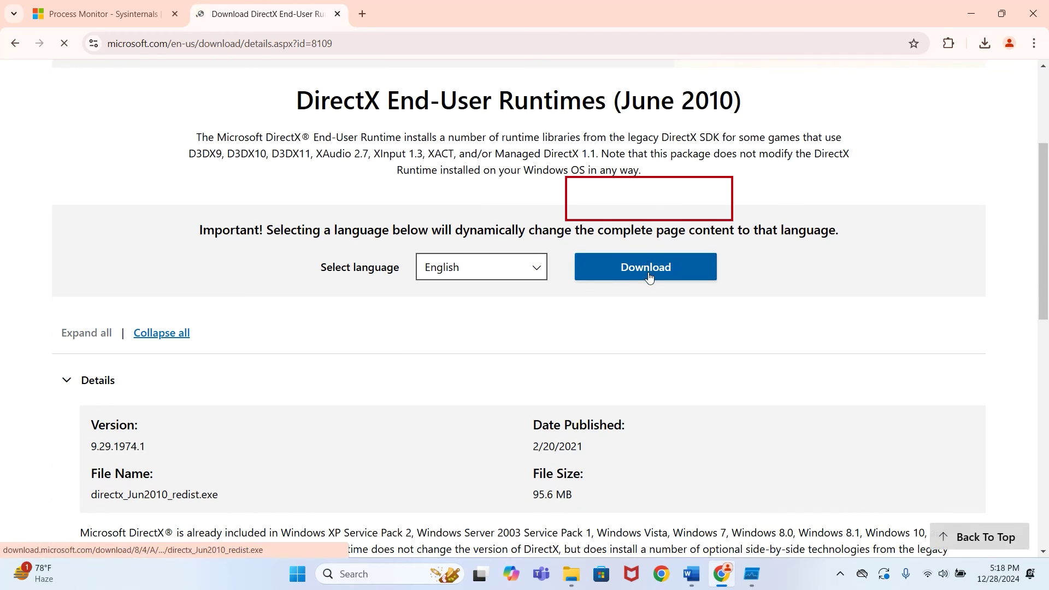
scroll(650, 278, down, 1)
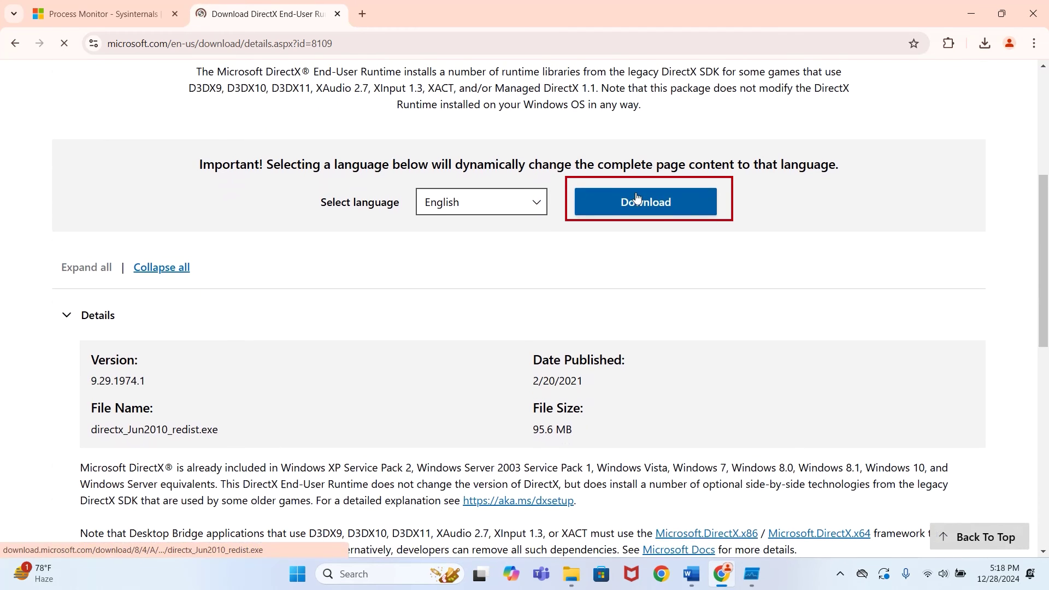
click(638, 198)
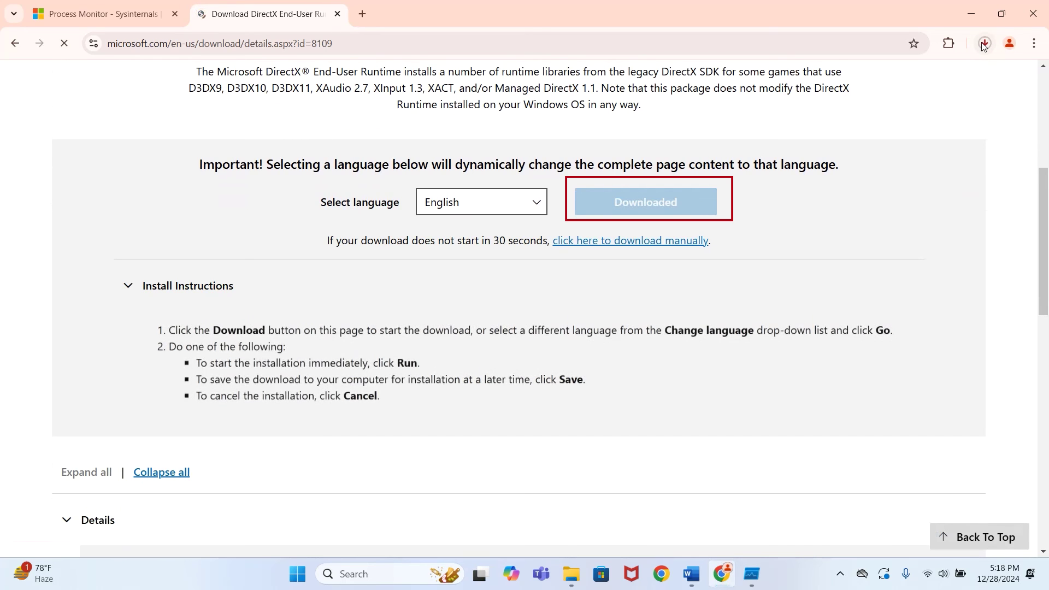
scroll(611, 238, down, 1)
scroll(611, 237, down, 2)
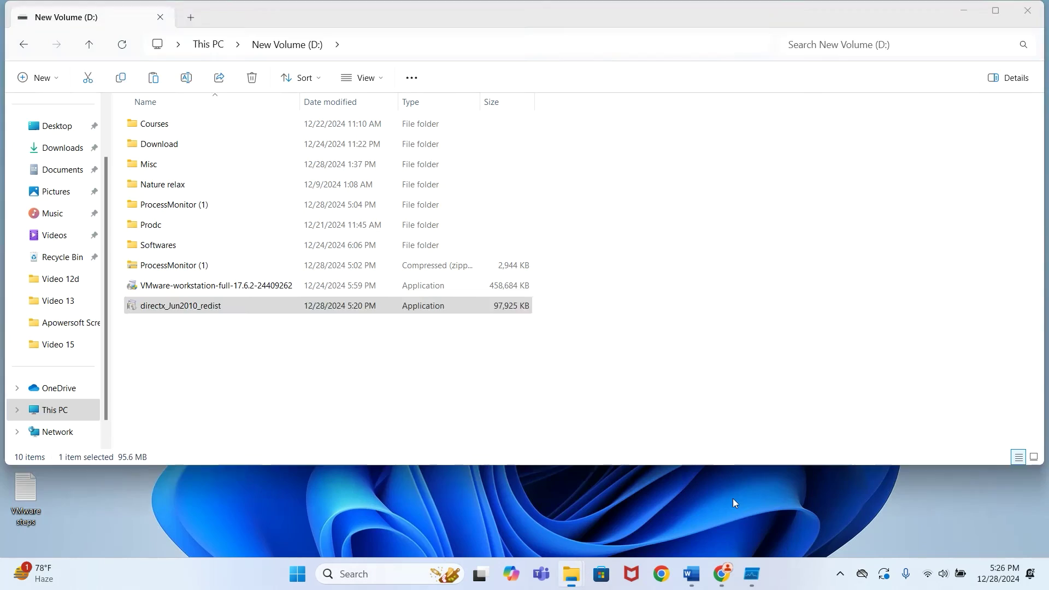
- Extract directx_Jun2010_redist into Documents and open it, showing 160 items including DXSETUP
click(194, 306)
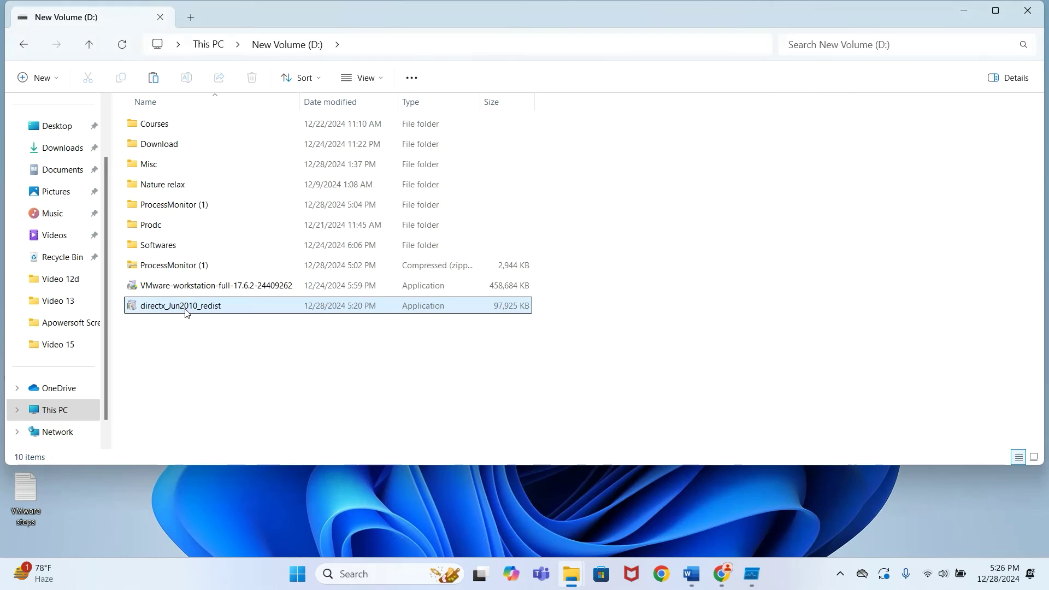
double_click(195, 307)
click(561, 402)
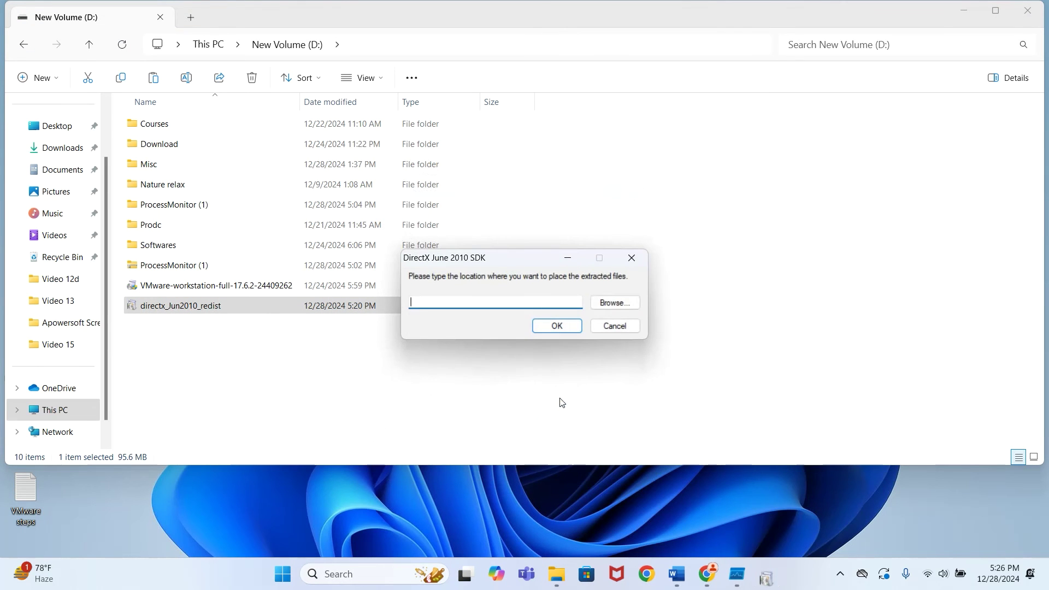
click(617, 303)
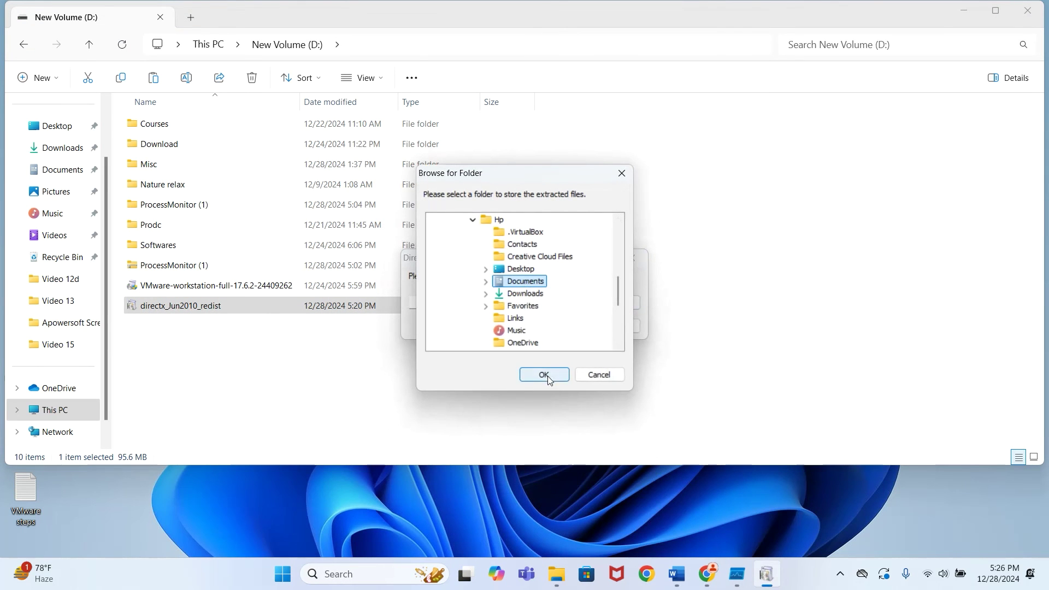
click(545, 375)
key(Return)
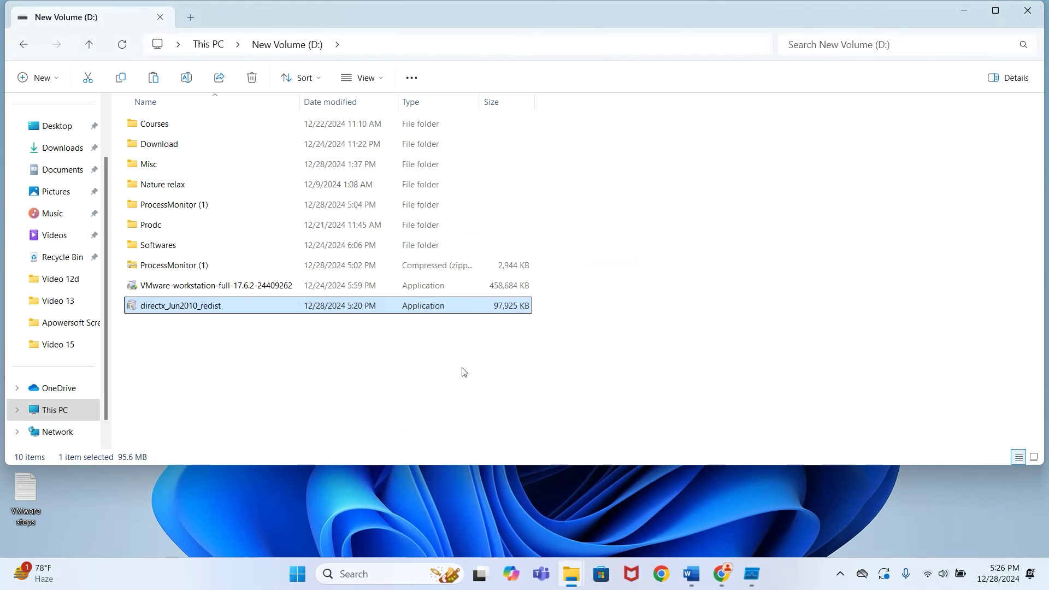
click(55, 170)
scroll(227, 197, down, 20)
- Run DXSETUP through agreement, installation and Finish, then return to the desktop
scroll(162, 333, up, 10)
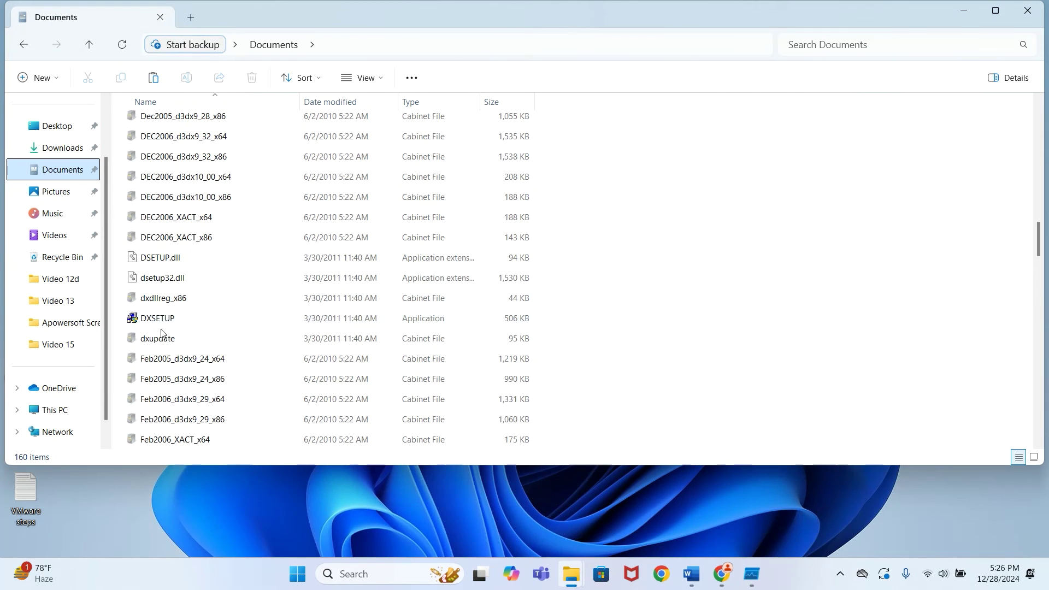
double_click(159, 319)
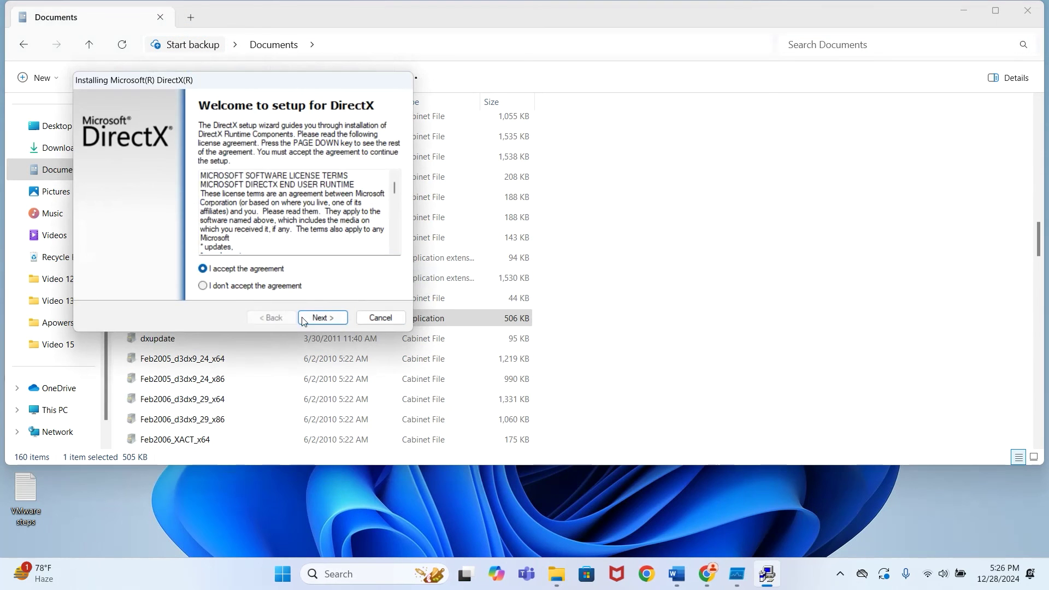
click(305, 322)
click(314, 319)
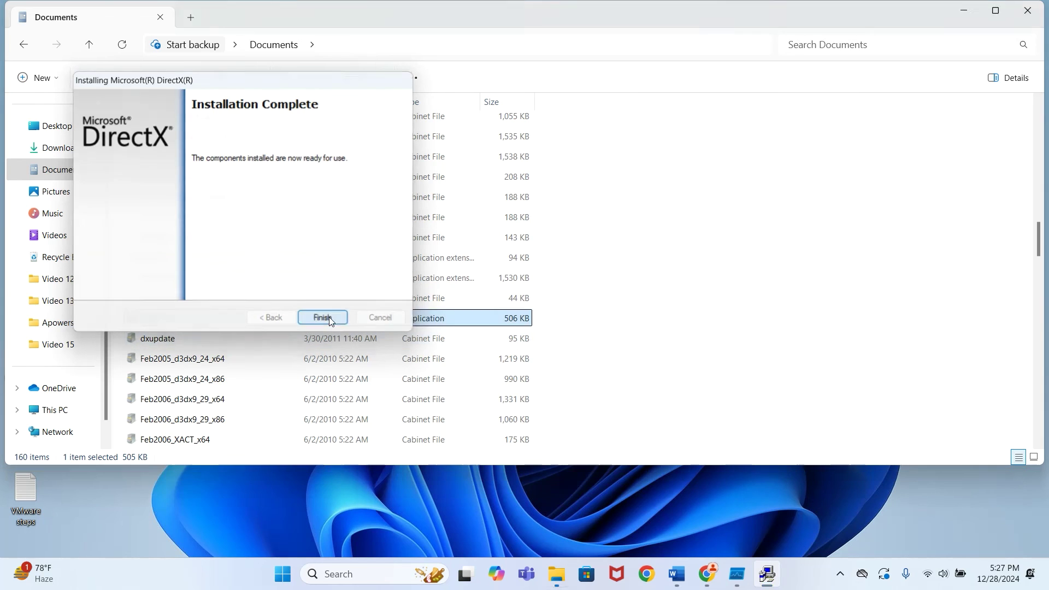
click(323, 318)
key(super+d)
click(119, 372)
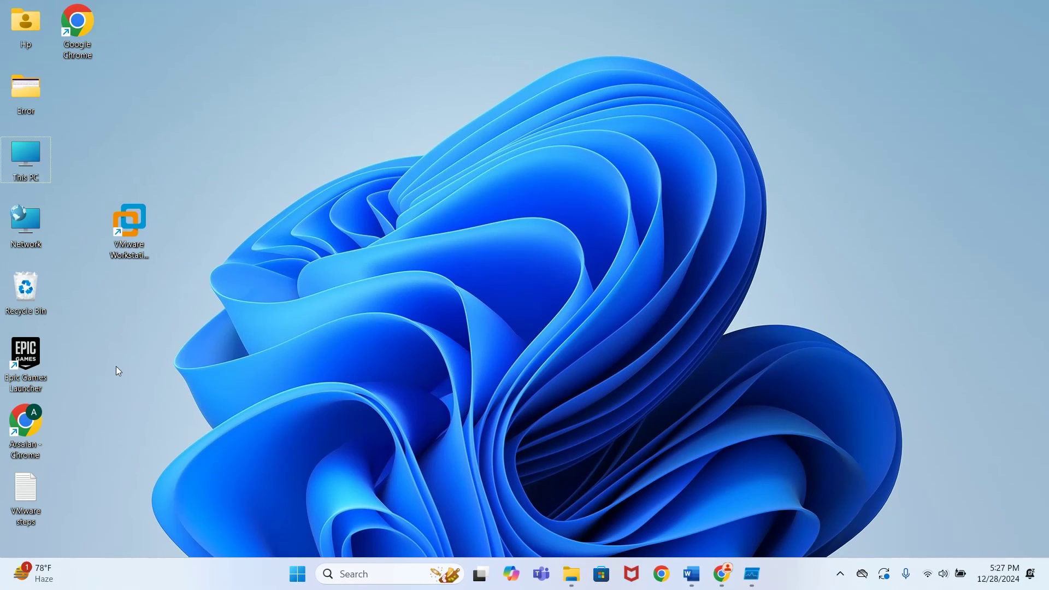
double_click(47, 361)
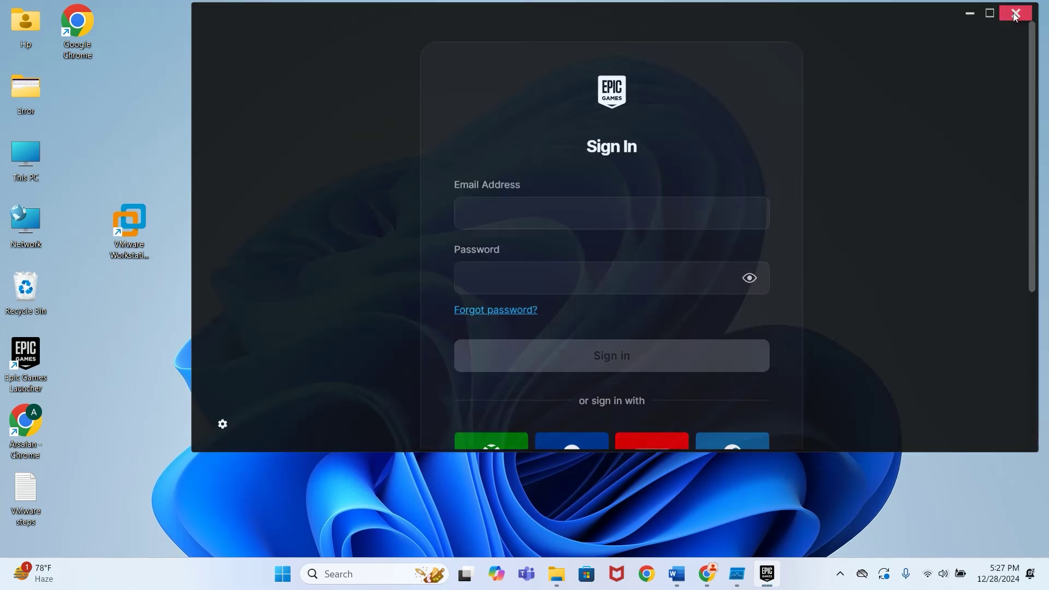
click(1016, 13)
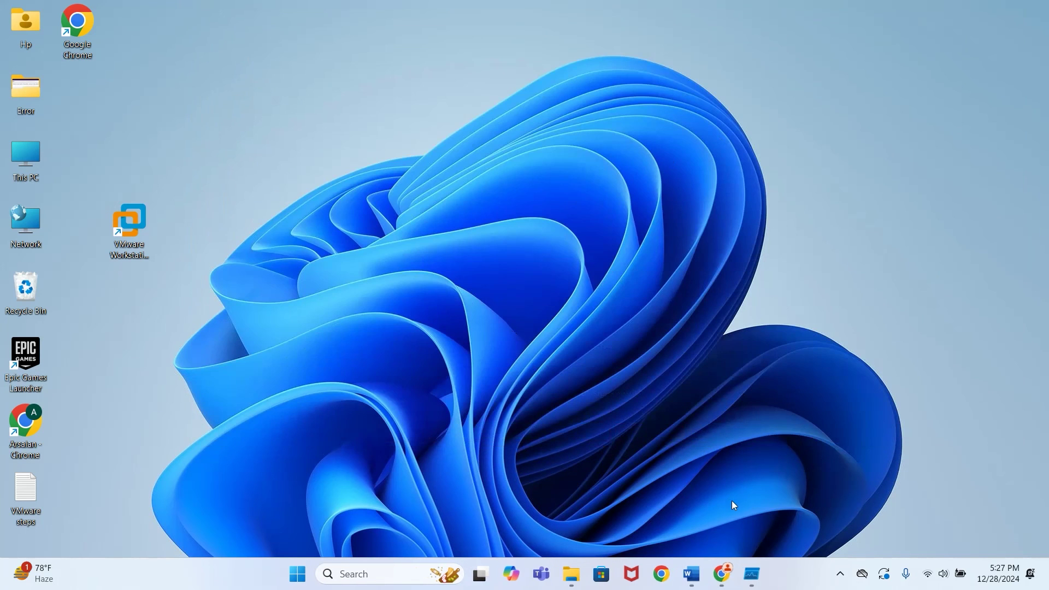